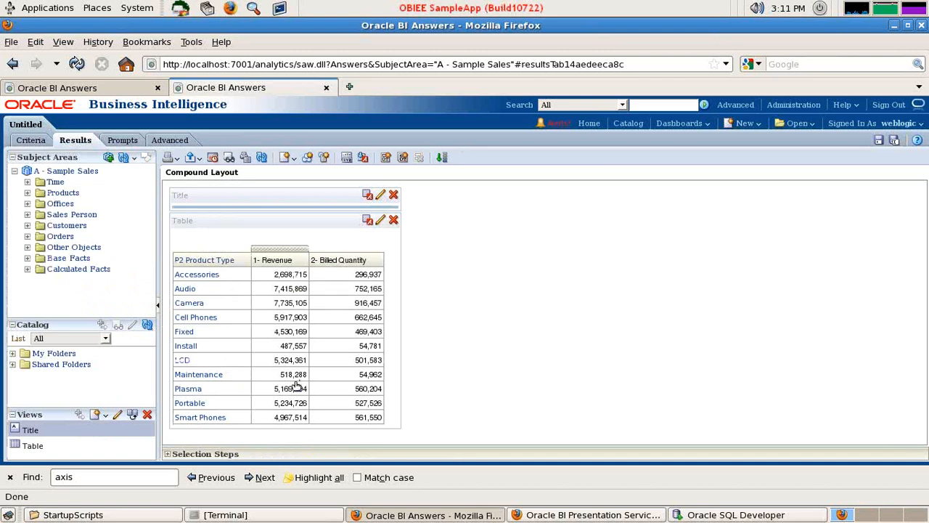
# In the analysis criteria, start a benchmark formula on the 1- Revenue column by appending /Max(Case when to its expression
pyautogui.click(44, 141)
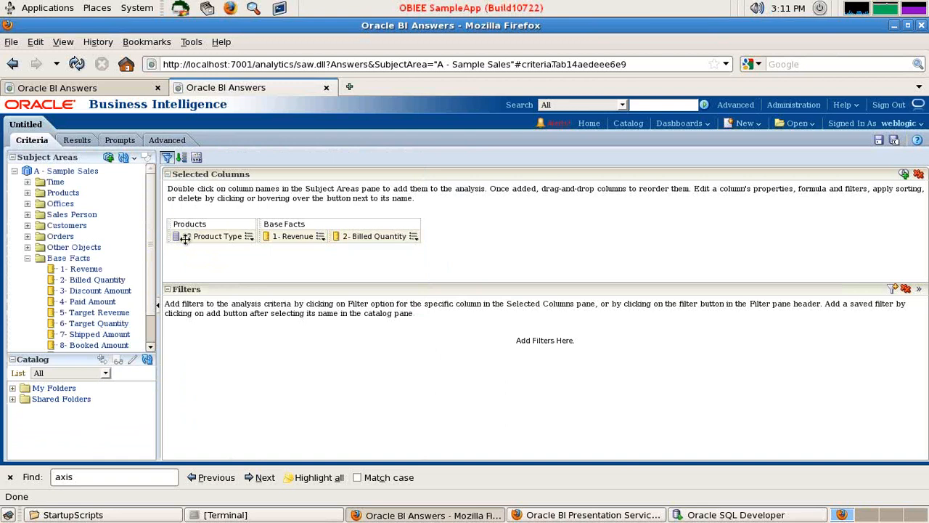
pyautogui.click(322, 238)
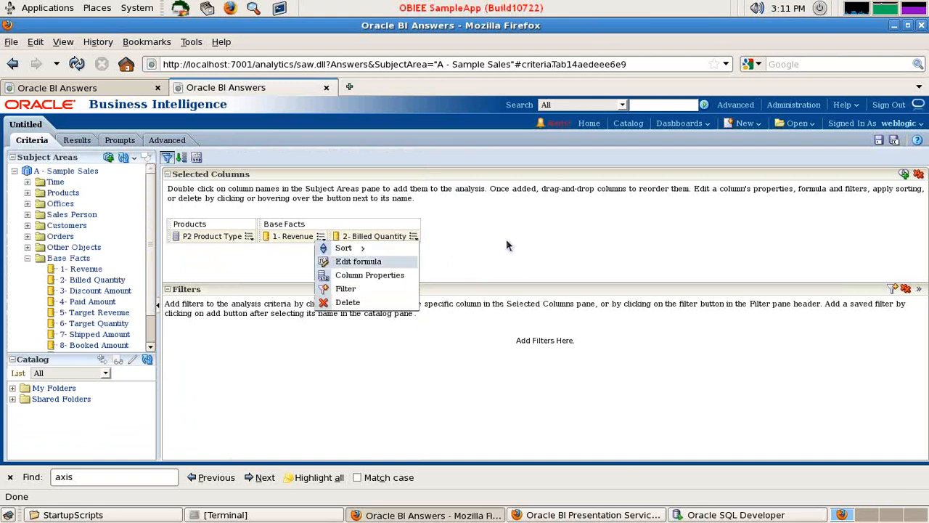
pyautogui.click(437, 245)
pyautogui.click(446, 254)
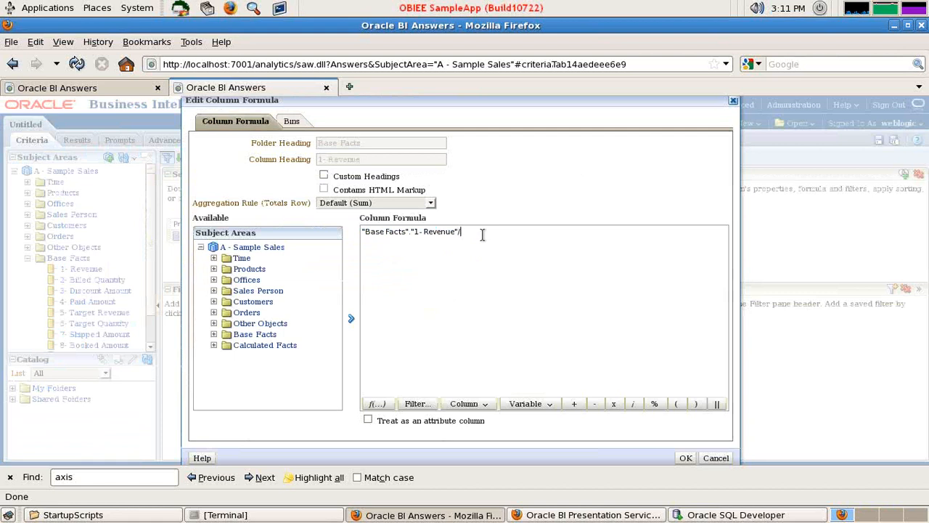
pyautogui.write('/Maxx(')
pyautogui.press('BackSpace')
pyautogui.press('BackSpace')
pyautogui.press('BackSpace')
pyautogui.write('(Caaaase')
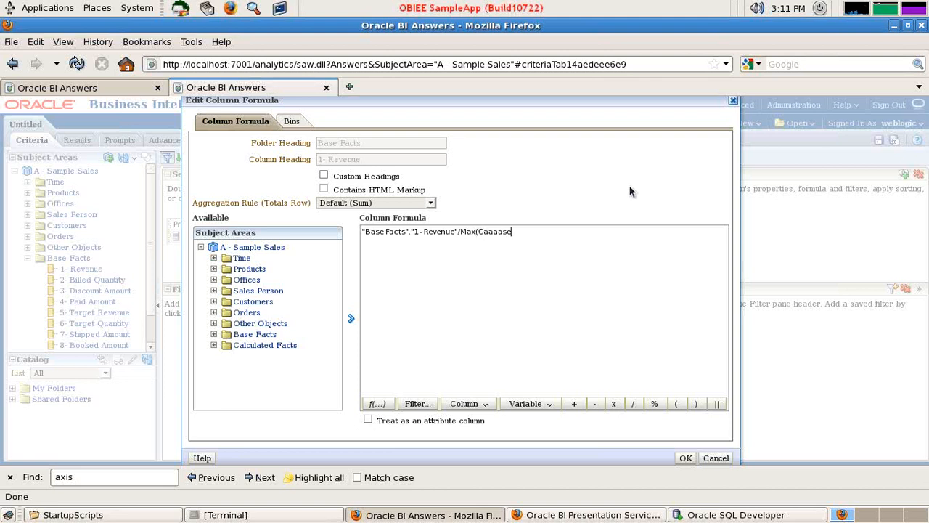
pyautogui.press('BackSpace')
pyautogui.press('BackSpace')
pyautogui.press('BackSpace')
pyautogui.write('when')
# Add the condition "Products"."P2 Product Type" = 'LCD' Then to the revenue formula, inserting the column from the Products folder
pyautogui.click(215, 270)
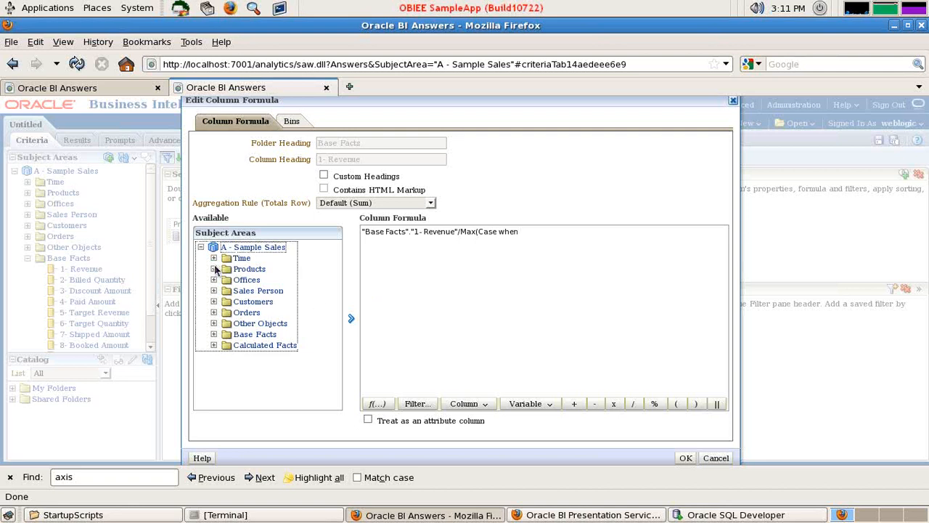
pyautogui.click(215, 270)
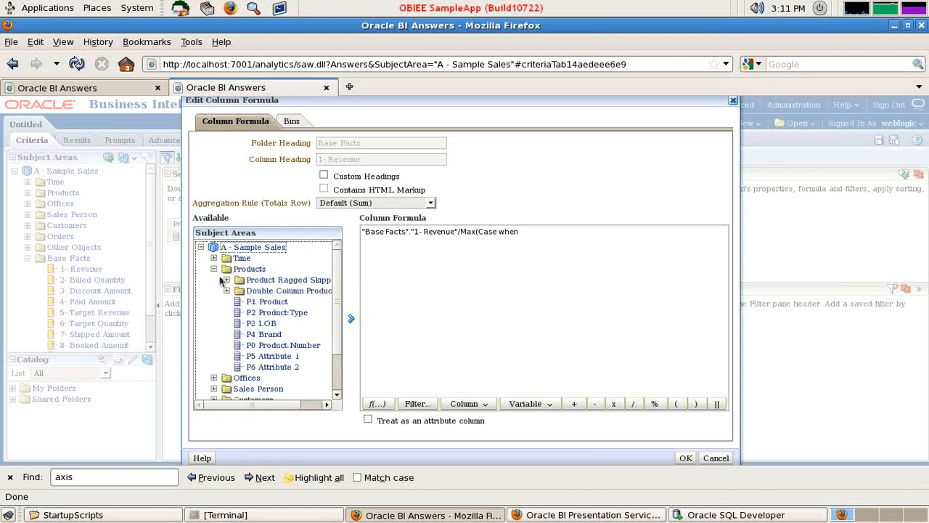
pyautogui.click(273, 313)
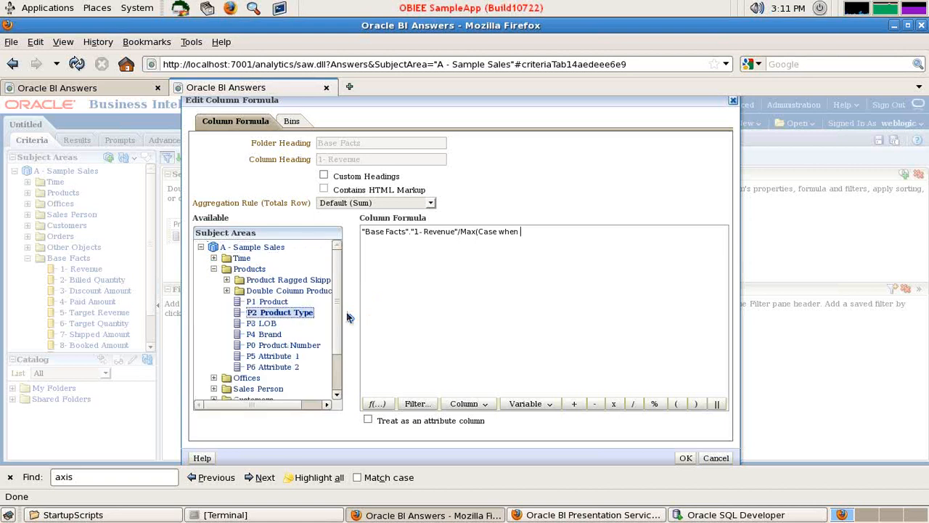
pyautogui.click(351, 318)
pyautogui.click(646, 252)
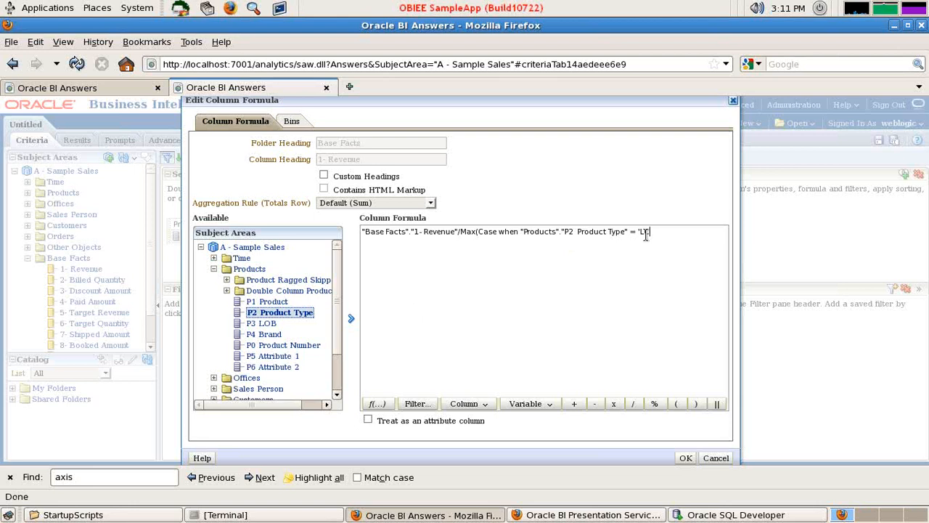
pyautogui.write("= 'LCD' Then")
# Complete the revenue formula by inserting 1- Revenue from Base Facts after Then and adding end)*100
pyautogui.click(214, 269)
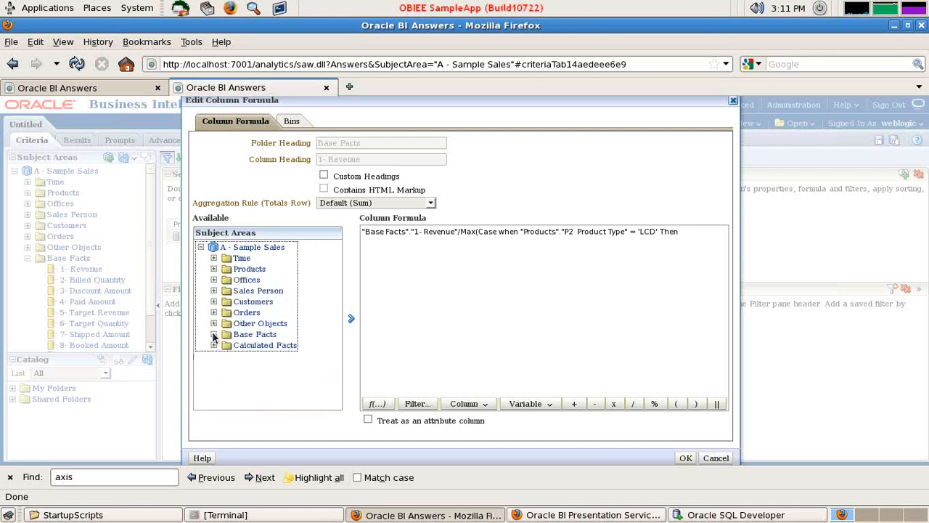
pyautogui.click(213, 334)
pyautogui.click(268, 345)
pyautogui.click(350, 318)
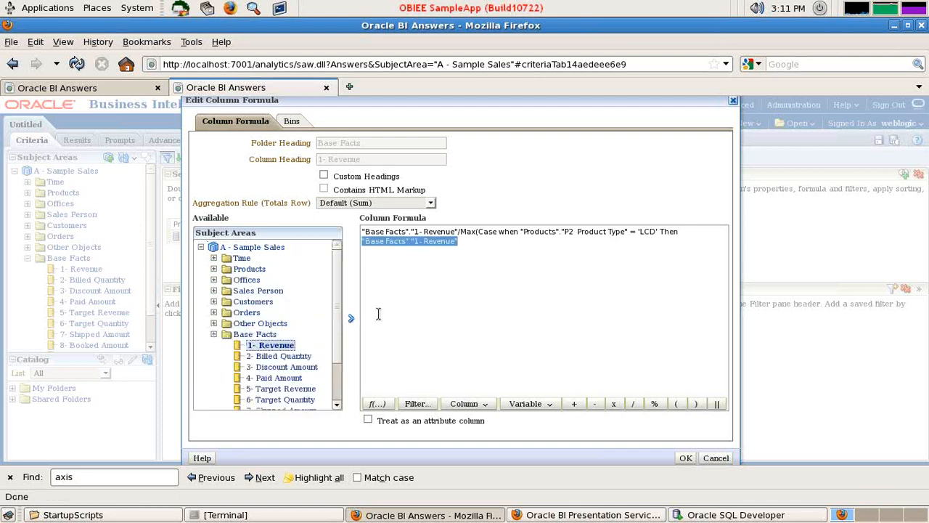
pyautogui.click(572, 266)
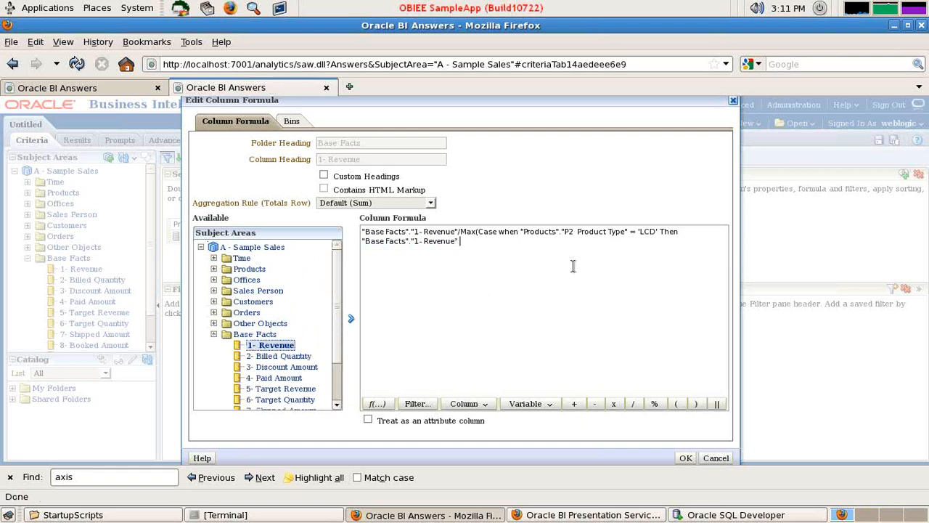
pyautogui.write('end)*100')
# Enable custom headings for the revenue column, set column heading Bench Mark by Revenuee and folder heading Bench Marking, and apply the changes
pyautogui.click(323, 176)
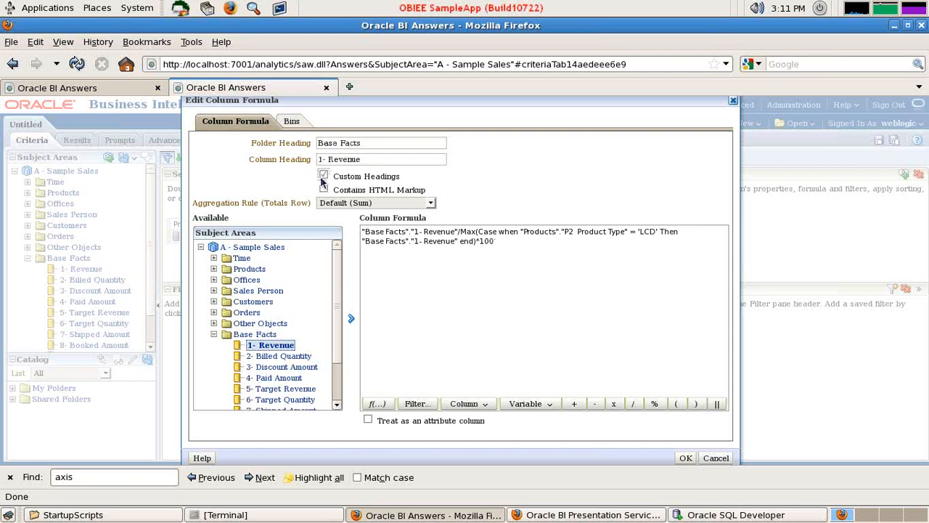
pyautogui.moveTo(379, 160); pyautogui.dragTo(285, 166)
pyautogui.write('Bench Mark by Revenuee')
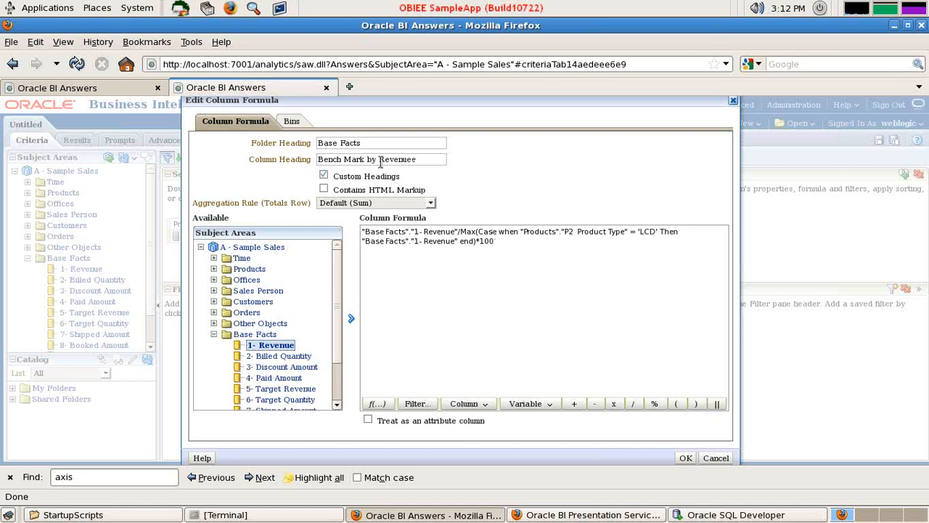
pyautogui.moveTo(377, 143); pyautogui.dragTo(312, 145)
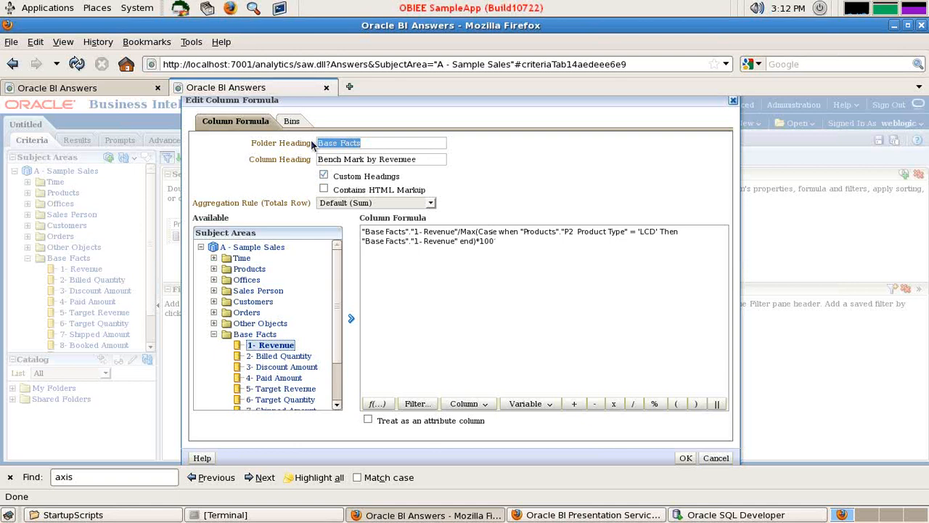
pyautogui.write('Bench Marrking')
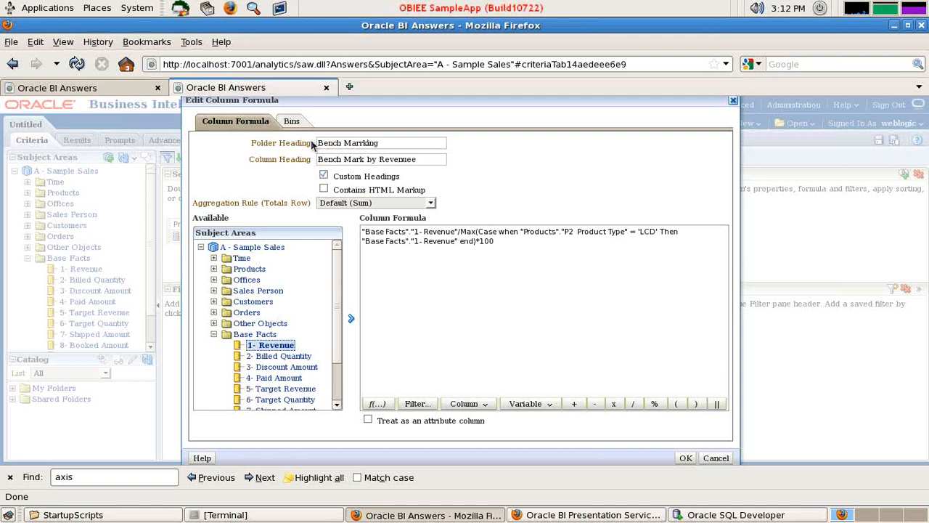
pyautogui.press('BackSpace')
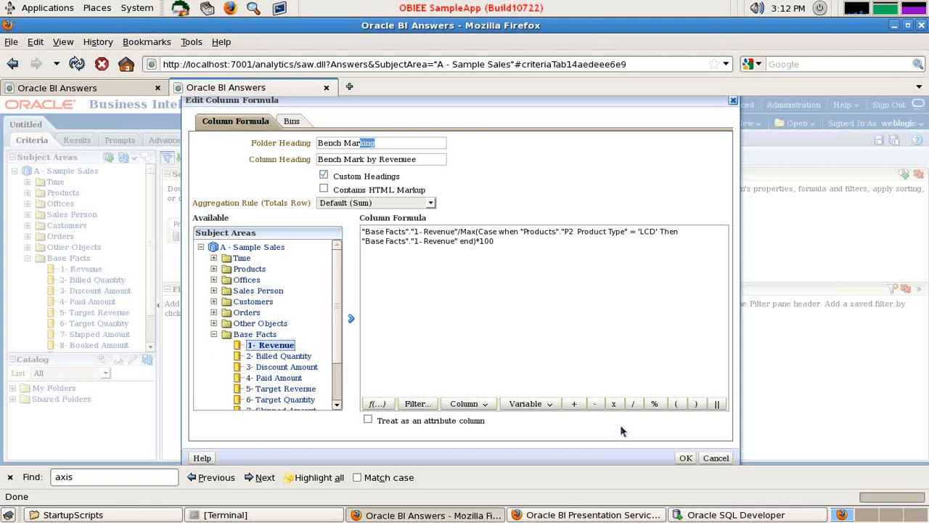
pyautogui.click(684, 458)
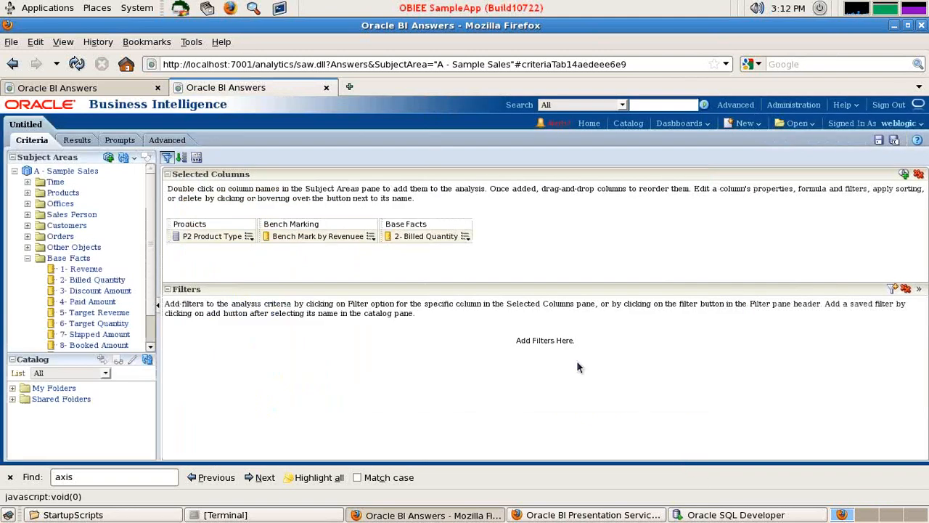
# Edit the 2- Billed Quantity column's formula, appending /max(Case When to its expression
pyautogui.click(466, 236)
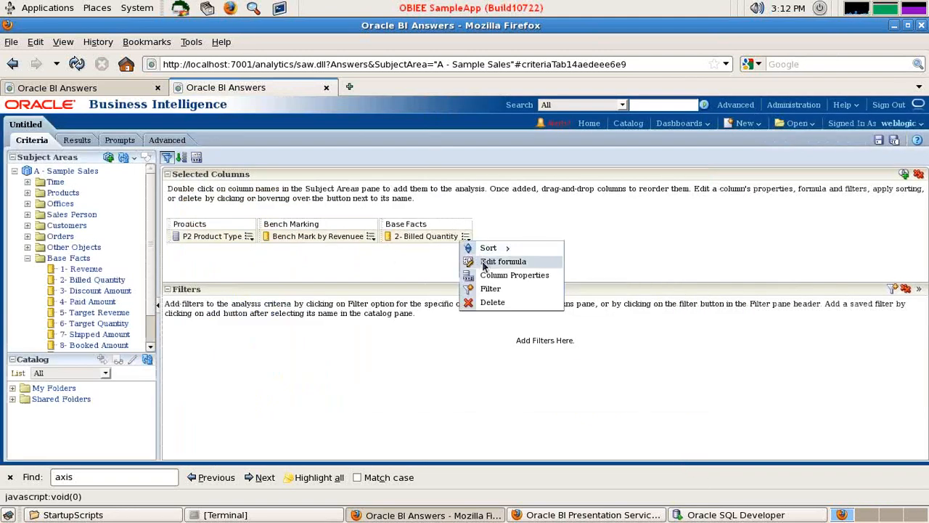
pyautogui.click(474, 259)
pyautogui.click(479, 232)
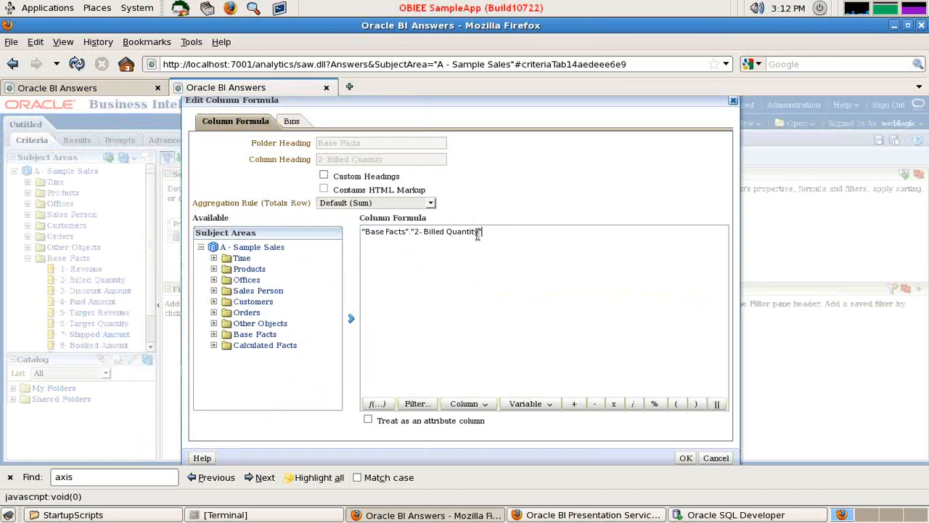
pyautogui.write('/Ca')
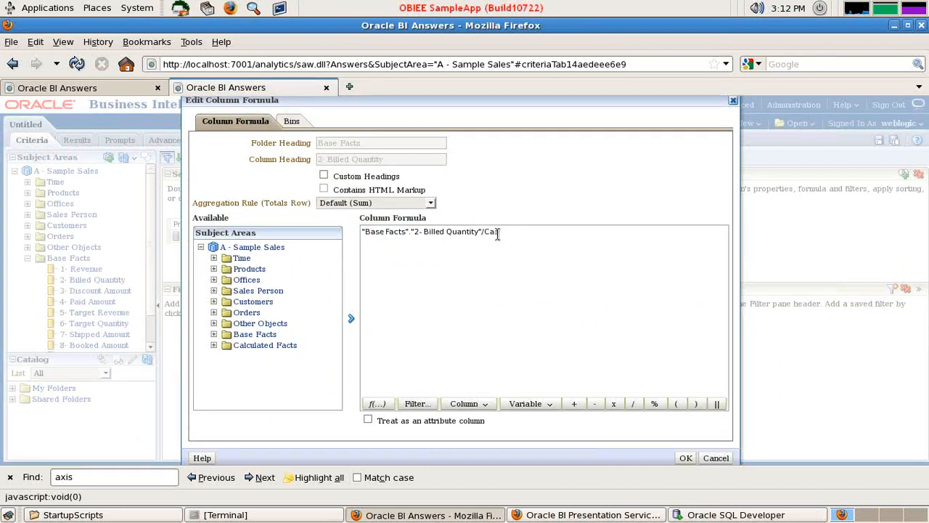
pyautogui.write('se Che')
pyautogui.press('BackSpace')
pyautogui.press('BackSpace')
pyautogui.press('BackSpace')
pyautogui.write('Wmax')
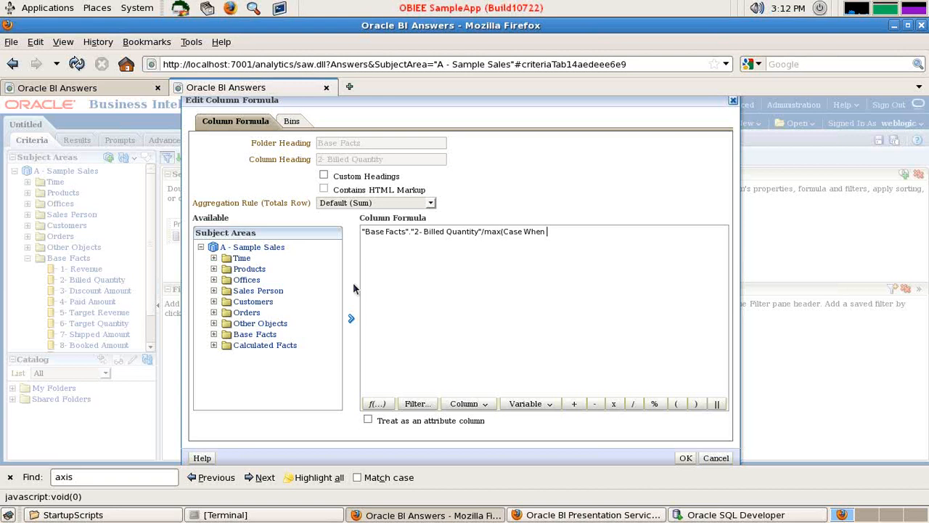
# Insert P2 Product Type from Products into the billed quantity formula and complete the condition with = 'LCD' Then
pyautogui.click(217, 276)
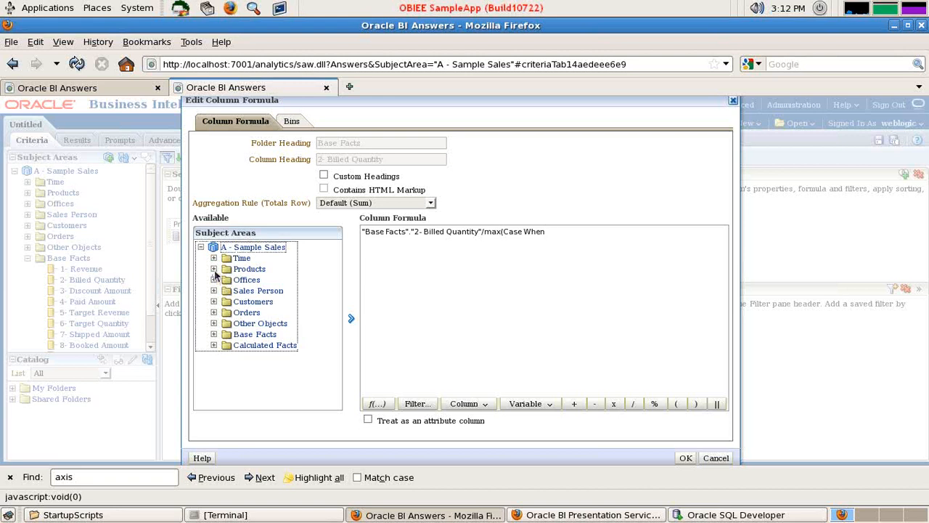
pyautogui.click(213, 268)
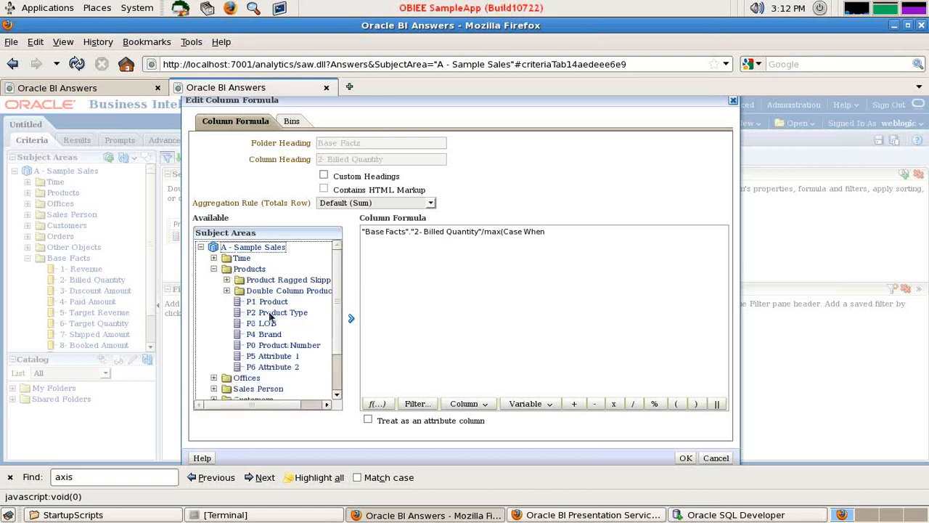
pyautogui.click(269, 314)
pyautogui.click(350, 318)
pyautogui.click(664, 234)
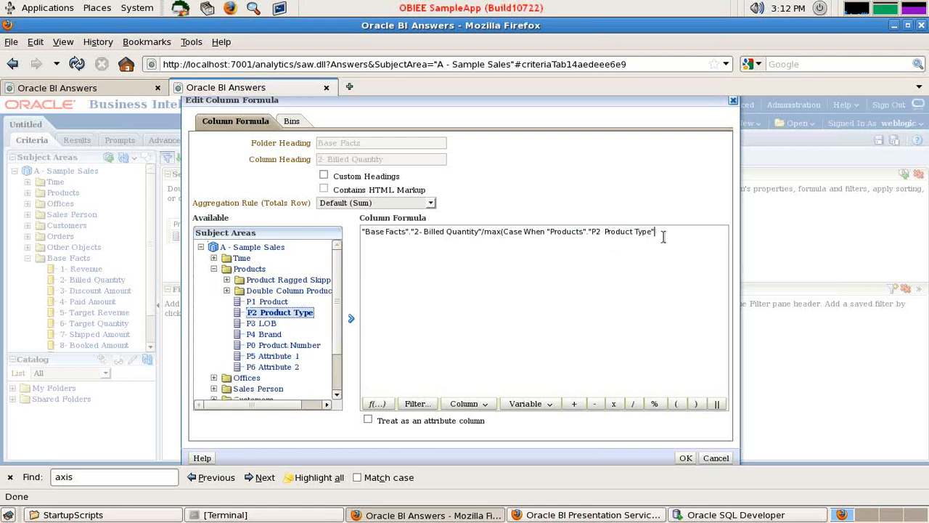
pyautogui.write("= 'LCD' Then")
# Insert 2- Billed Quantity from Base Facts after Then and close the formula with end)*100
pyautogui.click(214, 269)
pyautogui.click(213, 334)
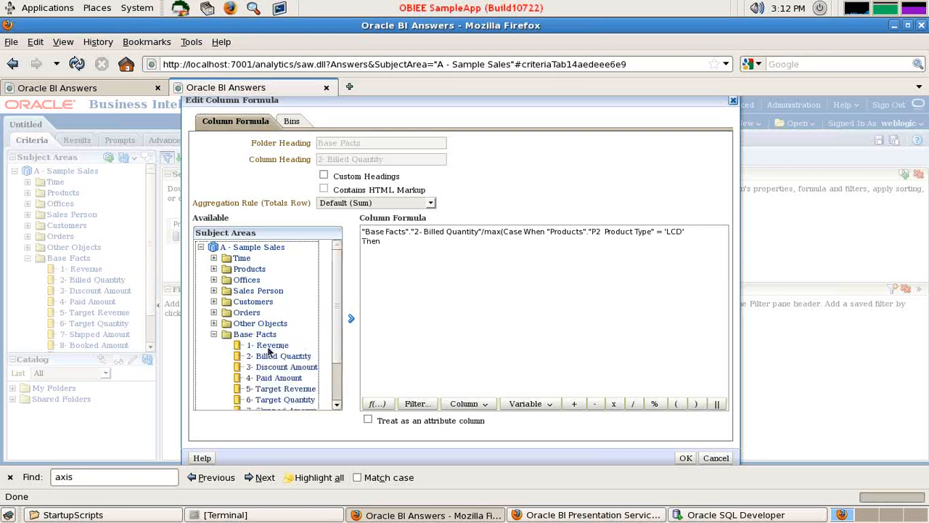
pyautogui.click(278, 355)
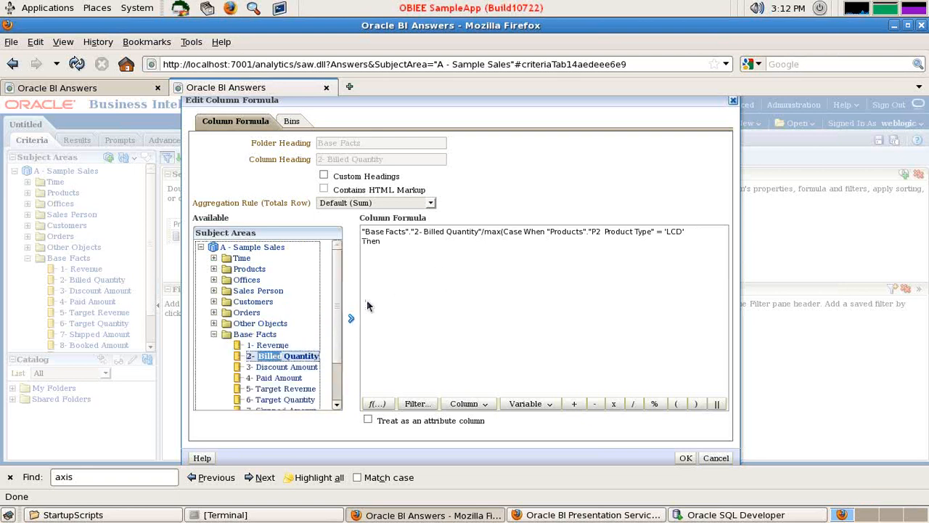
pyautogui.click(351, 318)
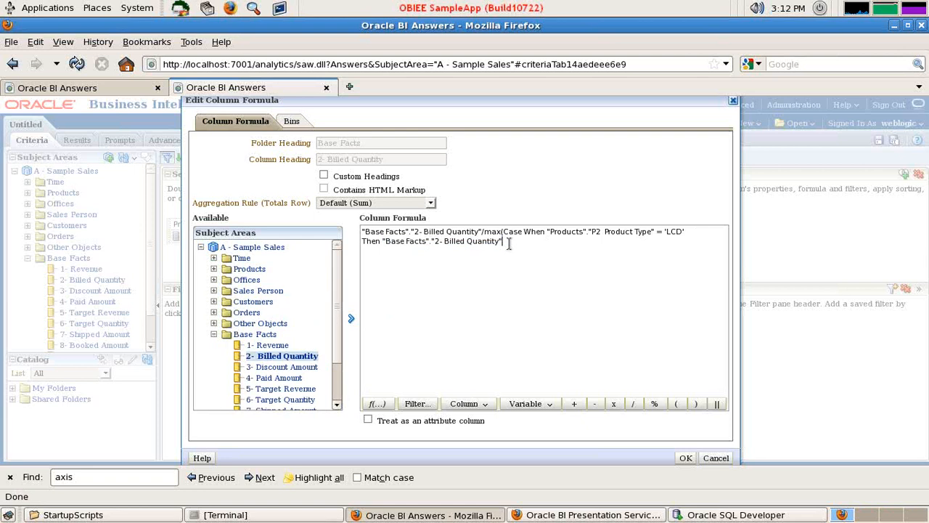
pyautogui.write('end)*100')
# Enable custom headings for the billed quantity column and set its column heading to Bench Marking by Billeed Qty
pyautogui.click(324, 176)
pyautogui.moveTo(398, 159); pyautogui.dragTo(301, 161)
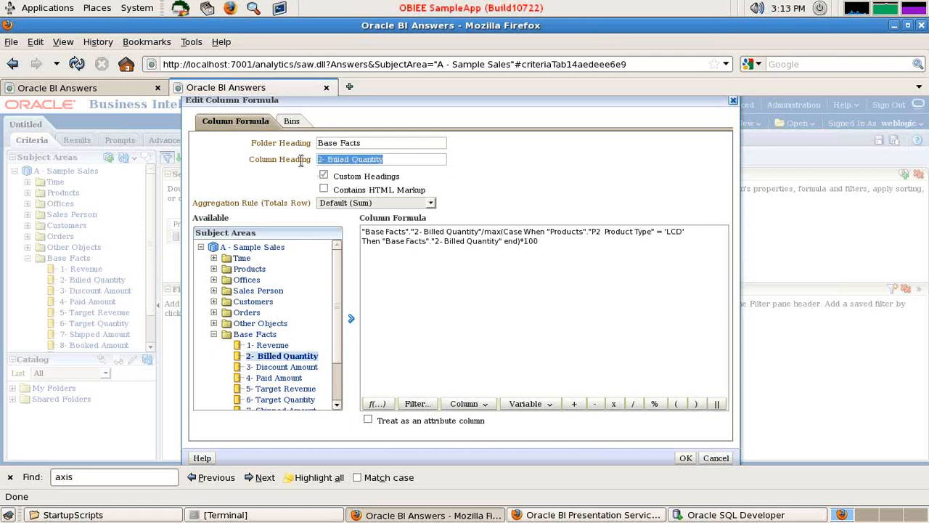
pyautogui.write('M')
pyautogui.press('BackSpace')
pyautogui.press('BackSpace')
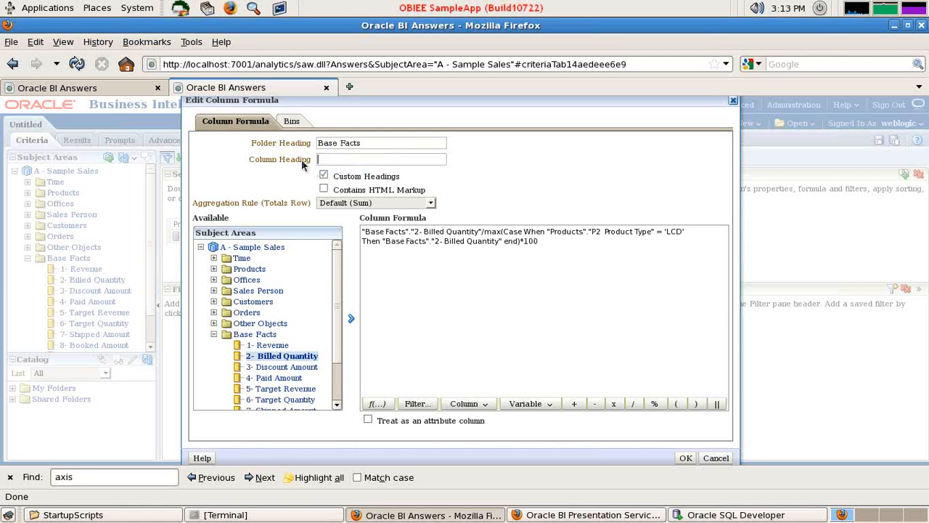
pyautogui.write('Bench Marking by Billeed  Qtr')
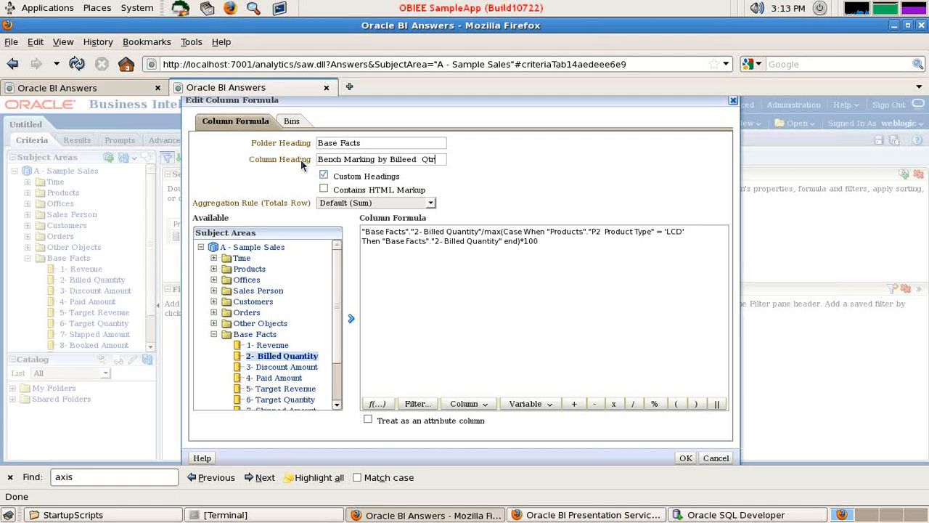
pyautogui.press('BackSpace')
pyautogui.write('y')
# Set the billed quantity column's folder heading to Bench Marking and apply the formula changes
pyautogui.moveTo(367, 144); pyautogui.dragTo(290, 143)
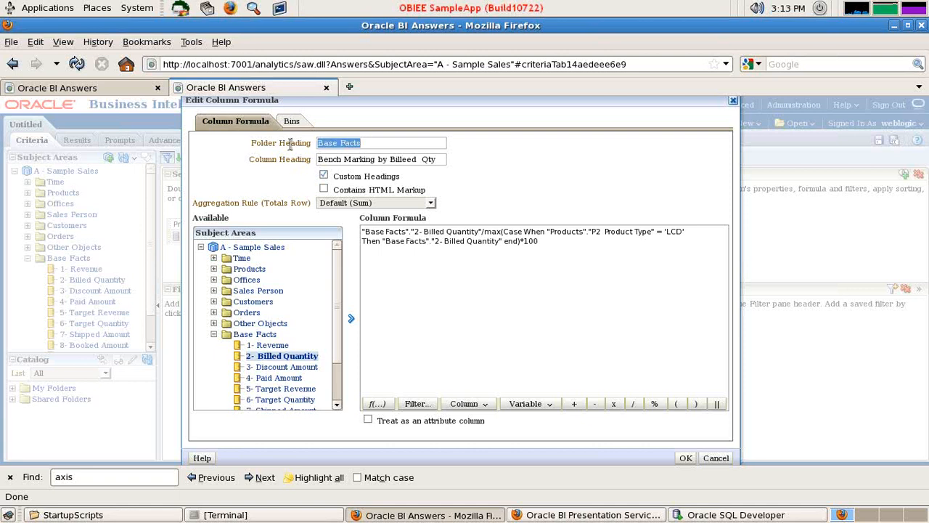
pyautogui.write('Bench Mark')
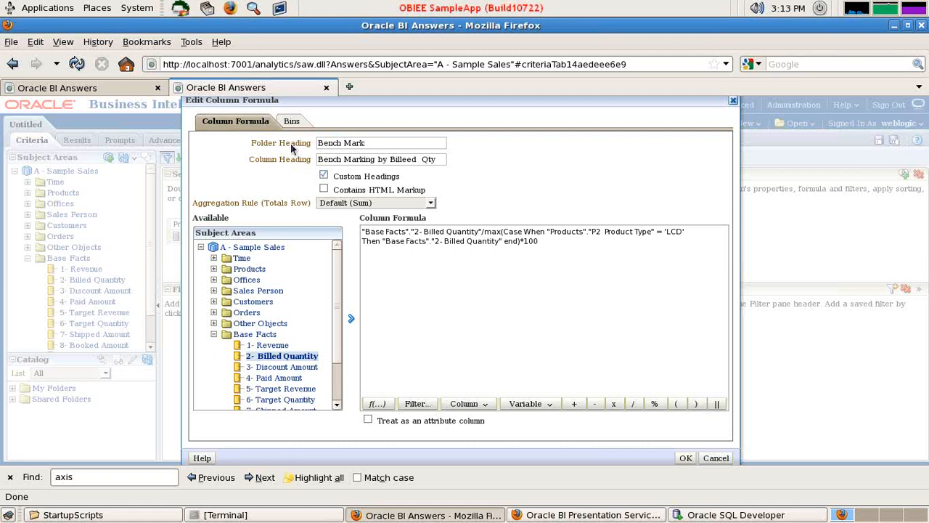
pyautogui.write('ing')
pyautogui.click(685, 458)
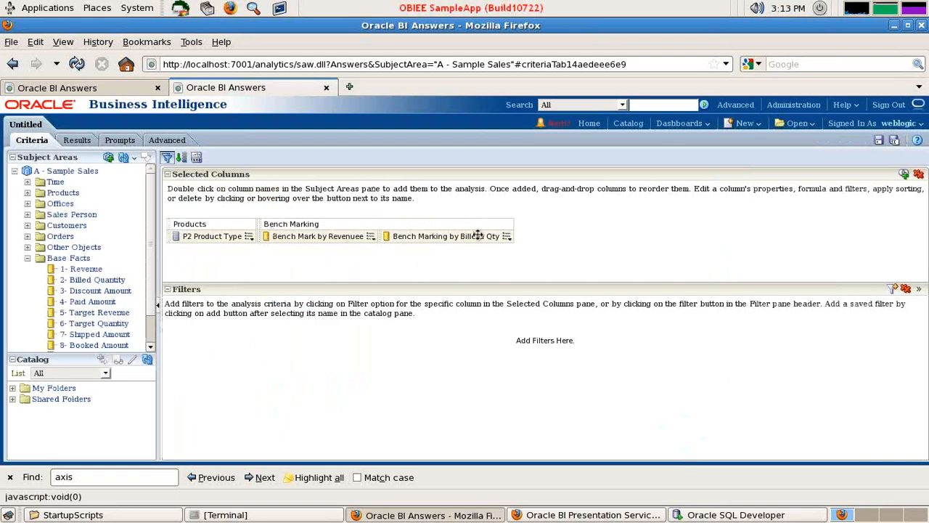
# Correct the billed quantity column's heading to Bench Marking by Billed Qty, apply the change and view the results
pyautogui.click(507, 238)
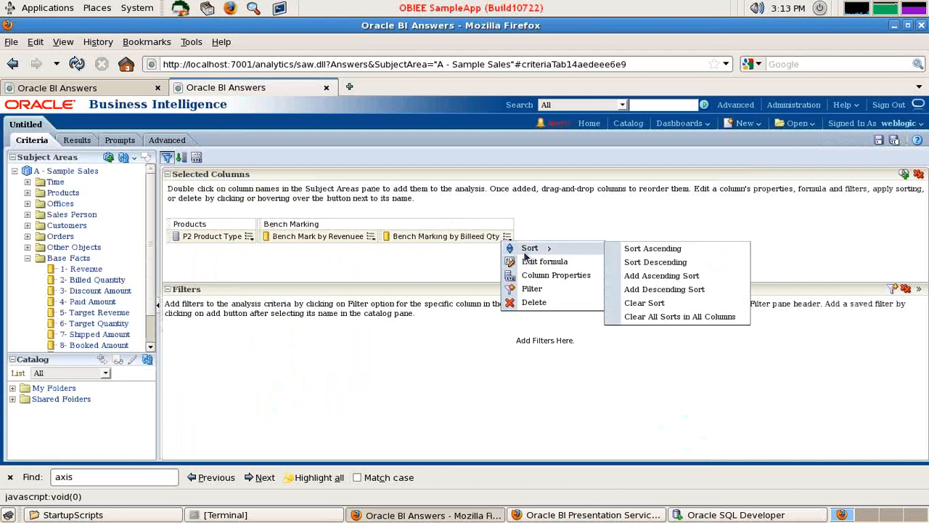
pyautogui.click(530, 262)
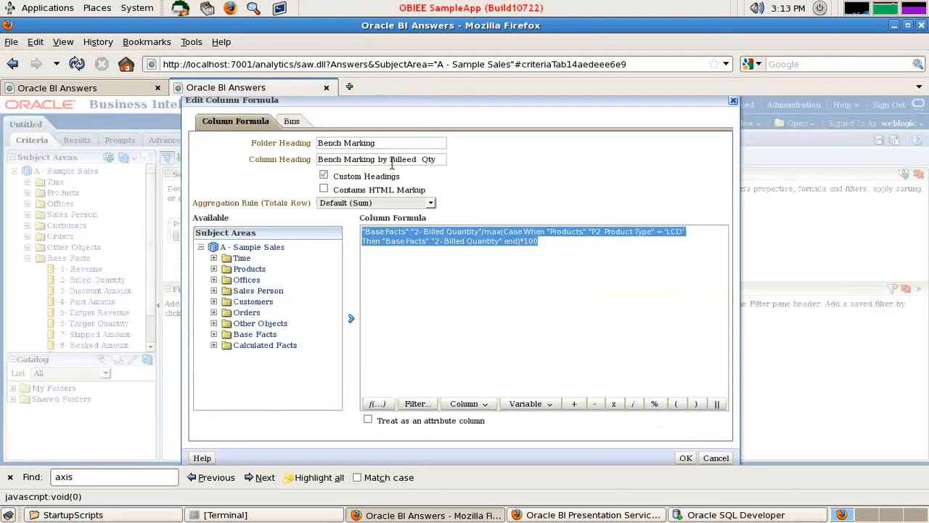
pyautogui.click(405, 159)
pyautogui.press('Delete')
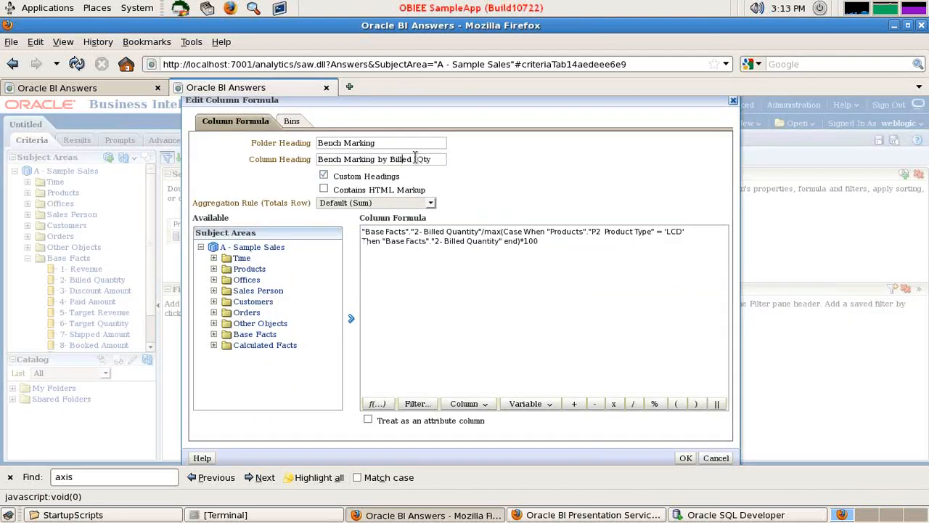
pyautogui.click(685, 458)
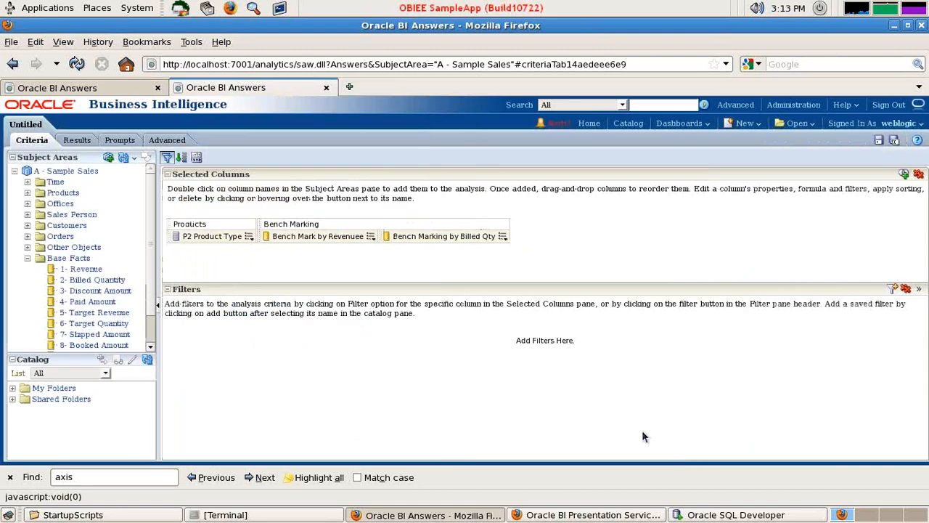
pyautogui.click(76, 141)
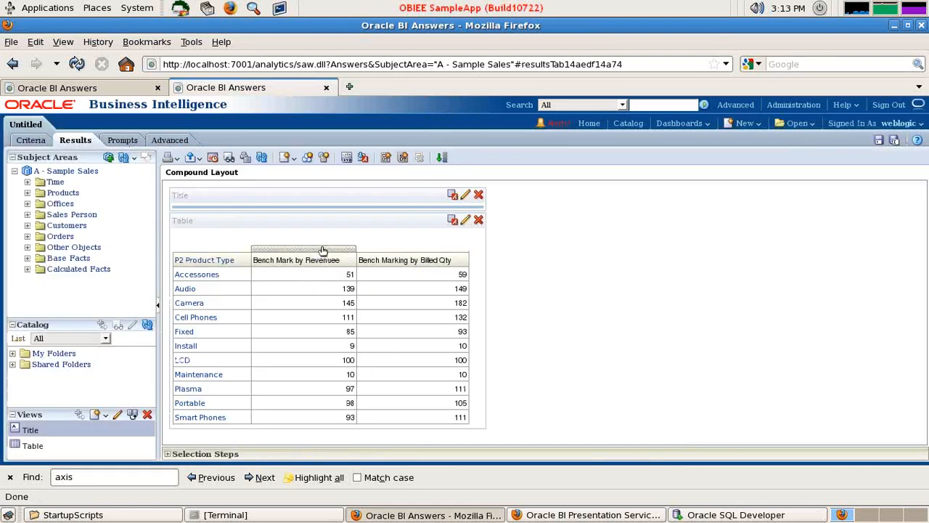
# Sort the analysis in descending order by Bench Mark by Revenuee and display the results
pyautogui.click(35, 140)
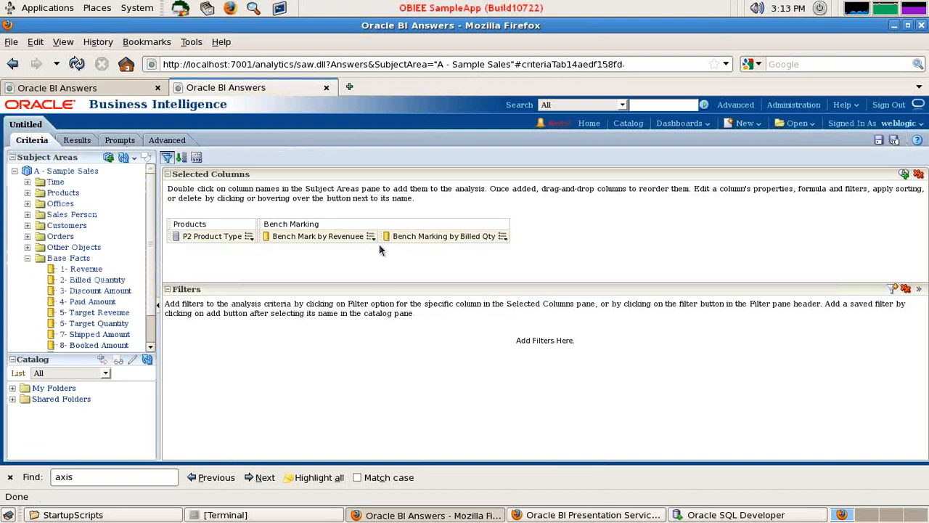
pyautogui.click(371, 236)
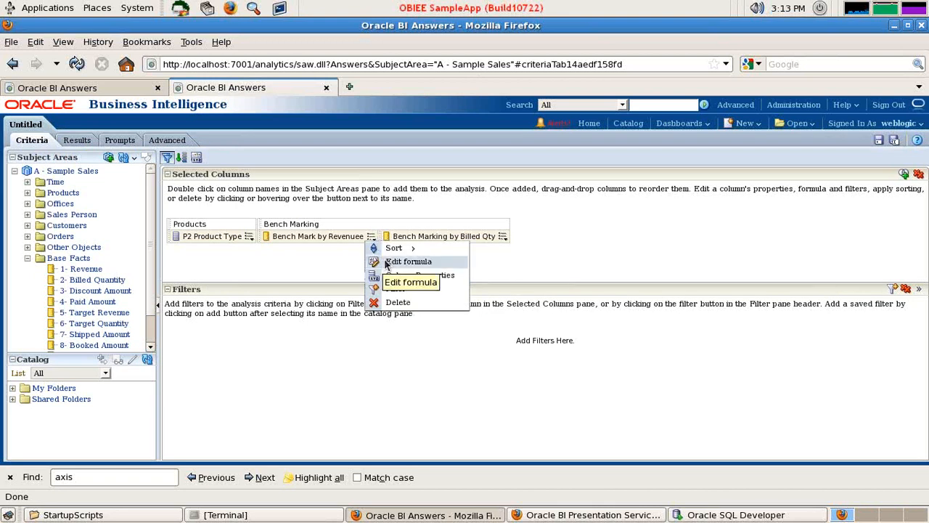
pyautogui.moveTo(395, 248)
pyautogui.click(485, 264)
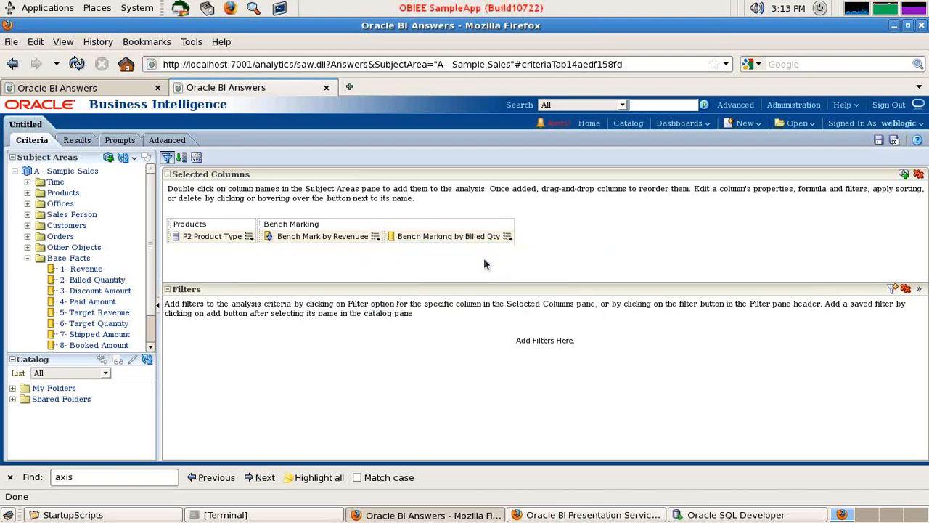
pyautogui.click(77, 140)
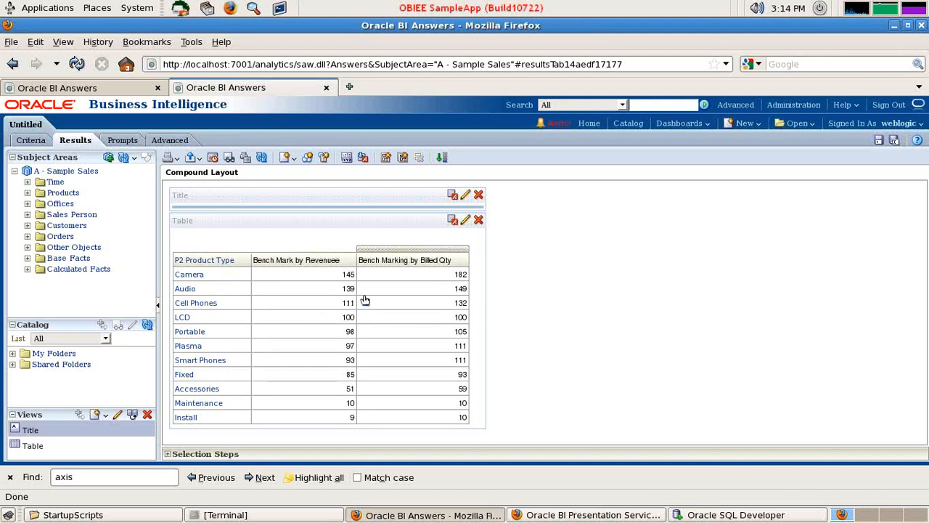
# Review the formula of the Bench Mark by Revenuee column in the criteria without changing it
pyautogui.click(40, 145)
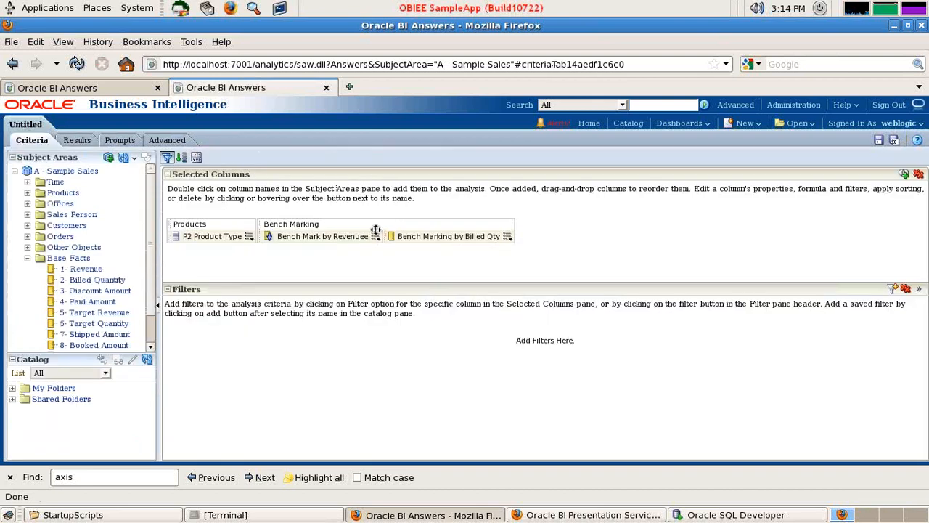
pyautogui.click(376, 237)
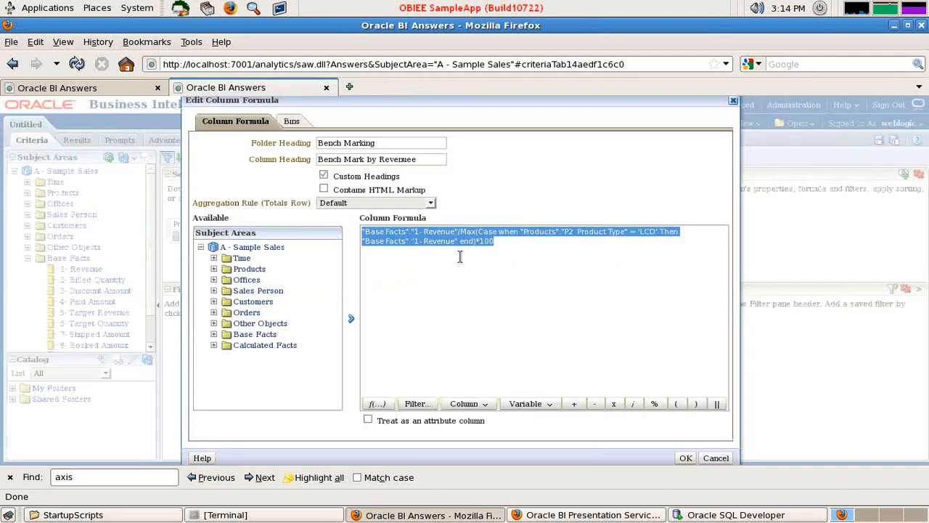
pyautogui.click(715, 458)
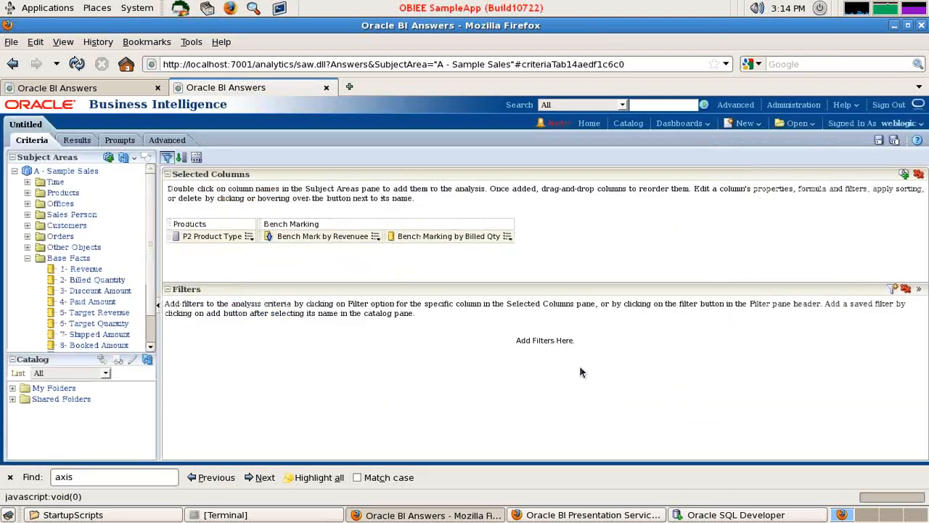
# Add a conditional format to the Bench Mark by Revenuee column for its own values where it is equal to / is in 100
pyautogui.click(376, 243)
pyautogui.click(396, 282)
pyautogui.click(476, 122)
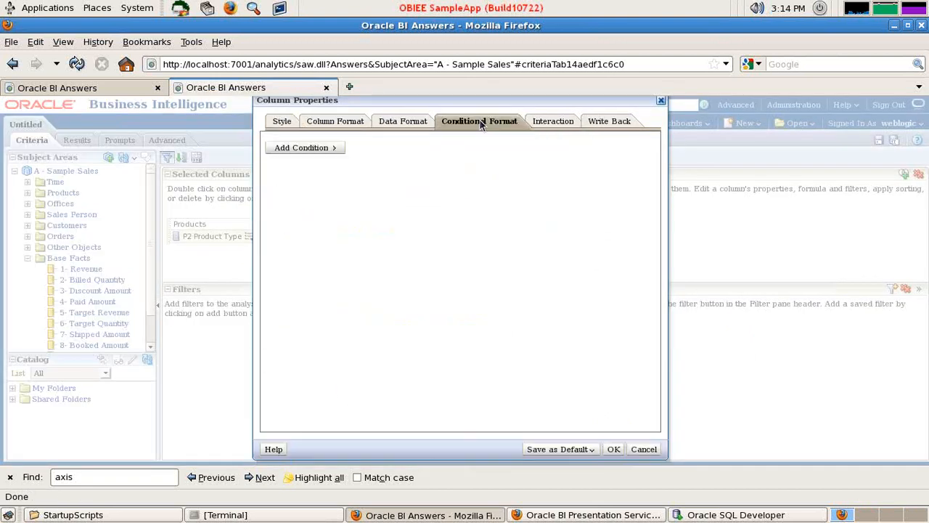
pyautogui.click(330, 148)
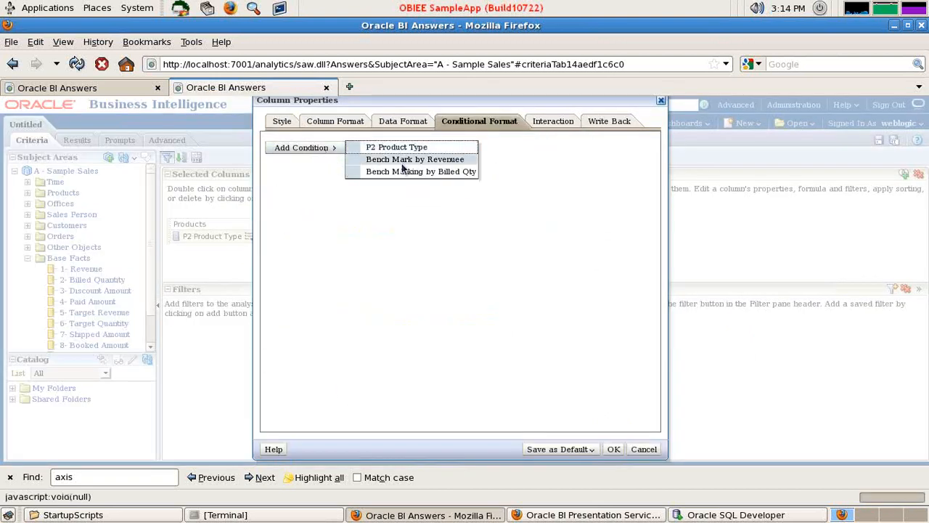
pyautogui.click(403, 160)
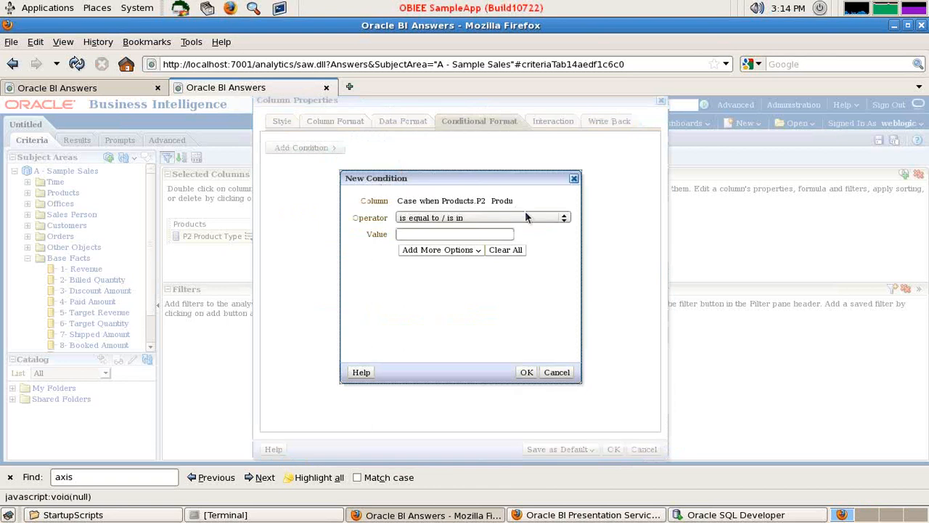
pyautogui.click(461, 234)
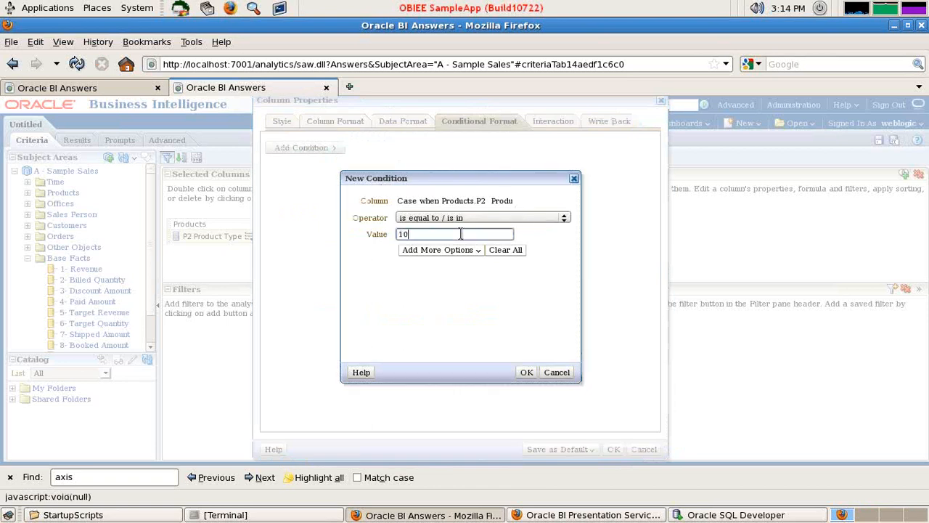
pyautogui.click(457, 252)
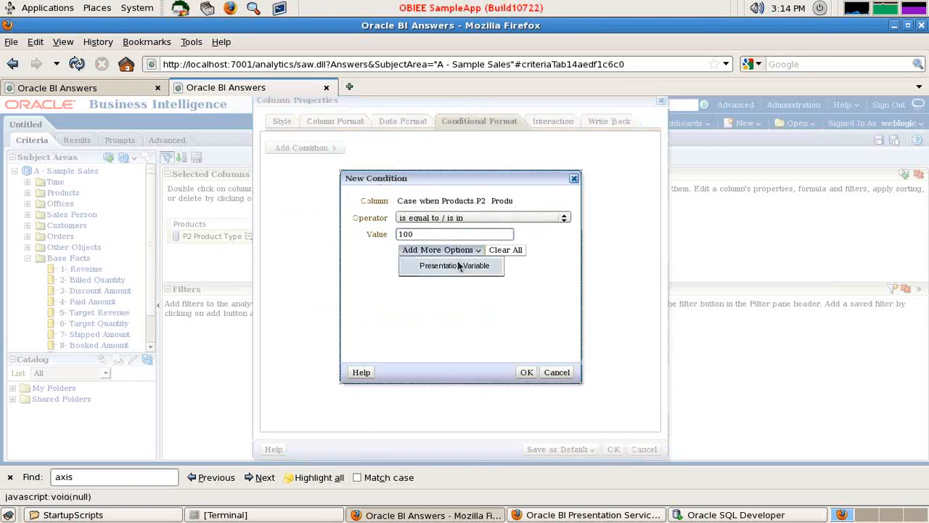
pyautogui.click(527, 372)
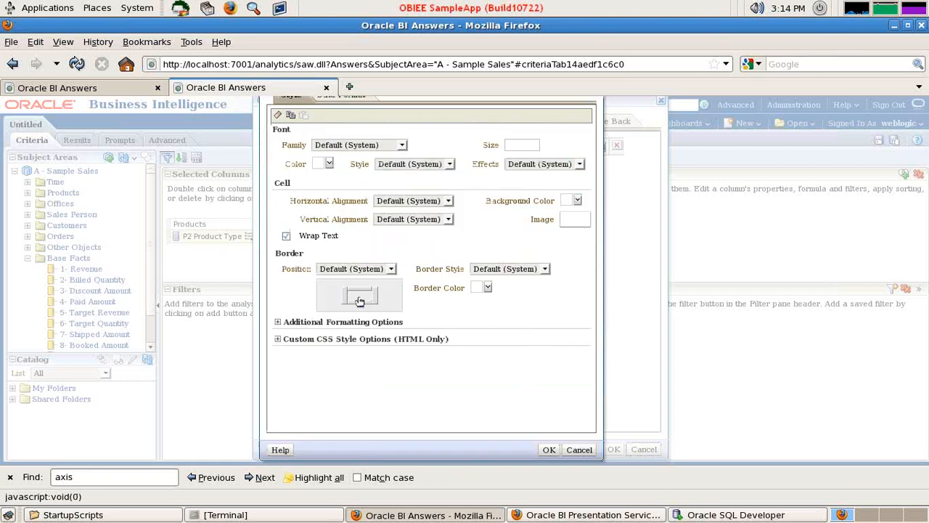
# Format the equal-to-100 condition with a border on all sides in the color #CC3333
pyautogui.click(390, 303)
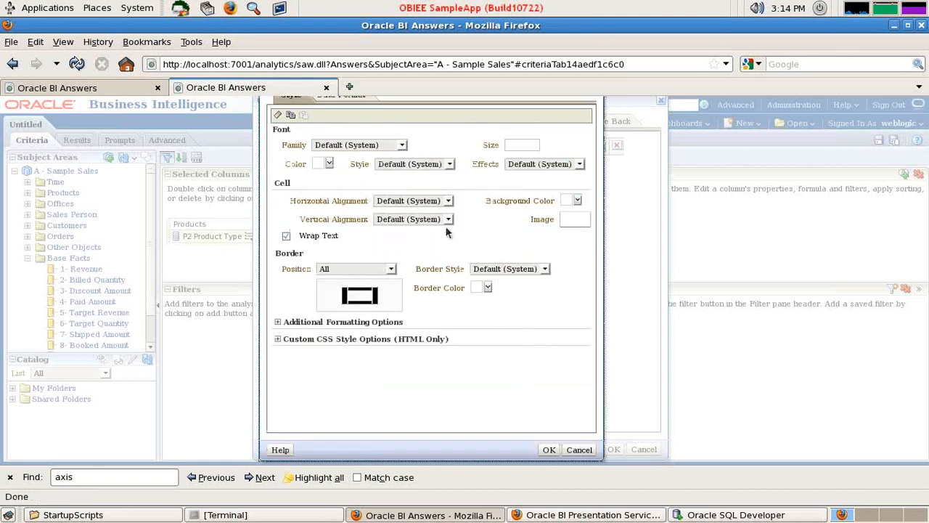
pyautogui.click(487, 287)
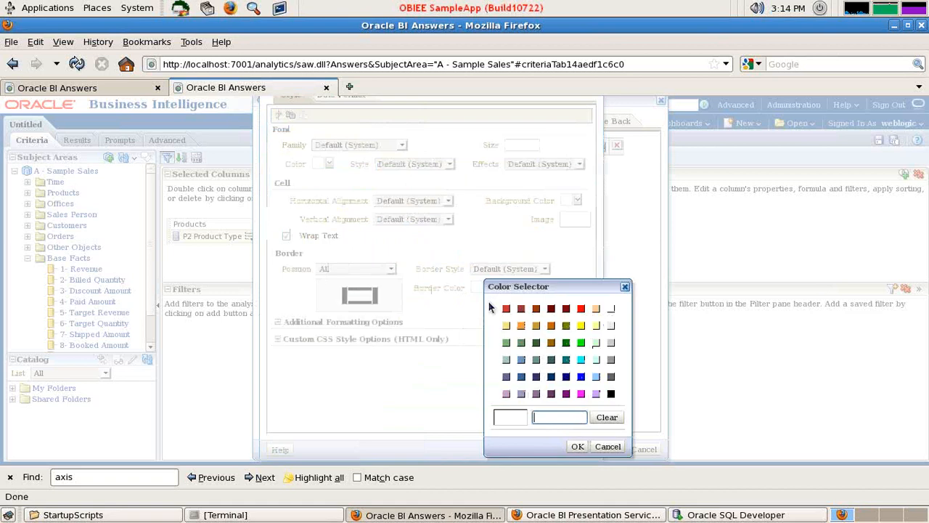
pyautogui.click(506, 310)
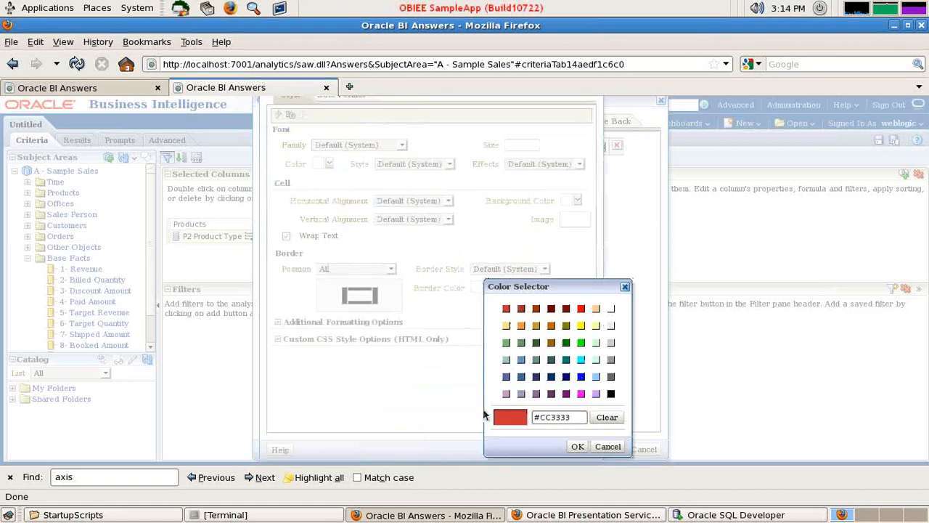
pyautogui.click(577, 446)
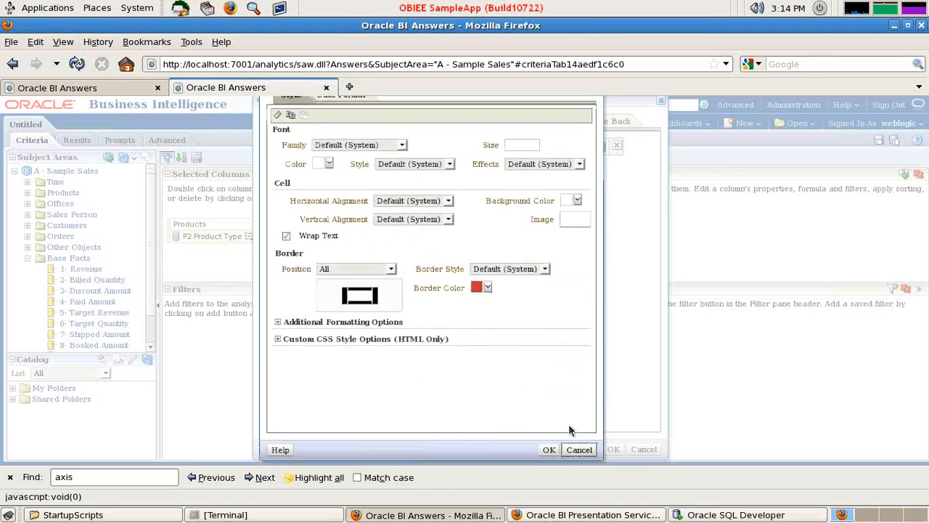
pyautogui.click(548, 450)
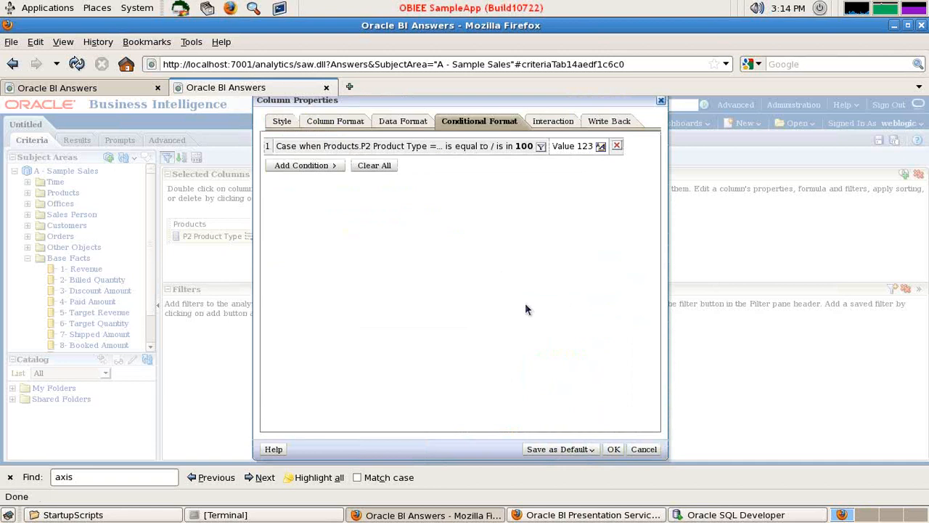
# Add a second condition on Bench Mark by Revenuee for values where it is greater than 100
pyautogui.click(335, 167)
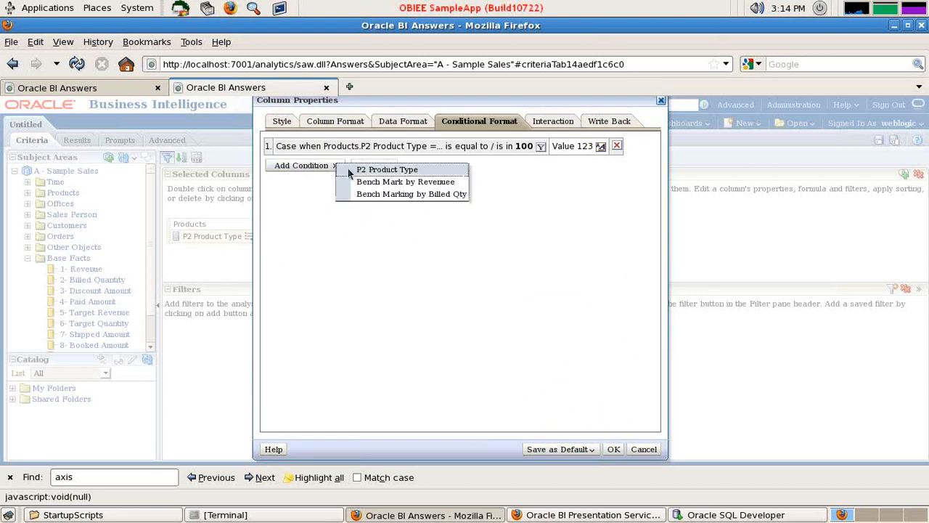
pyautogui.click(371, 185)
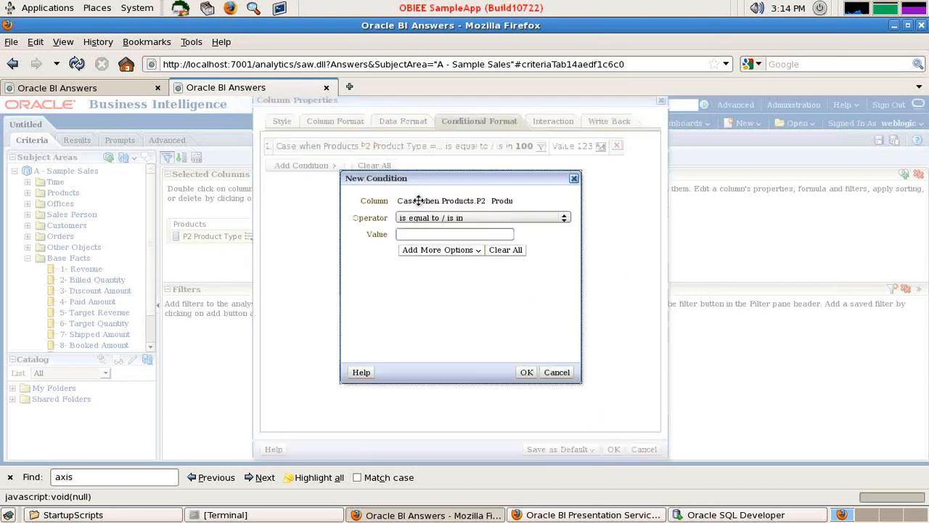
pyautogui.click(469, 218)
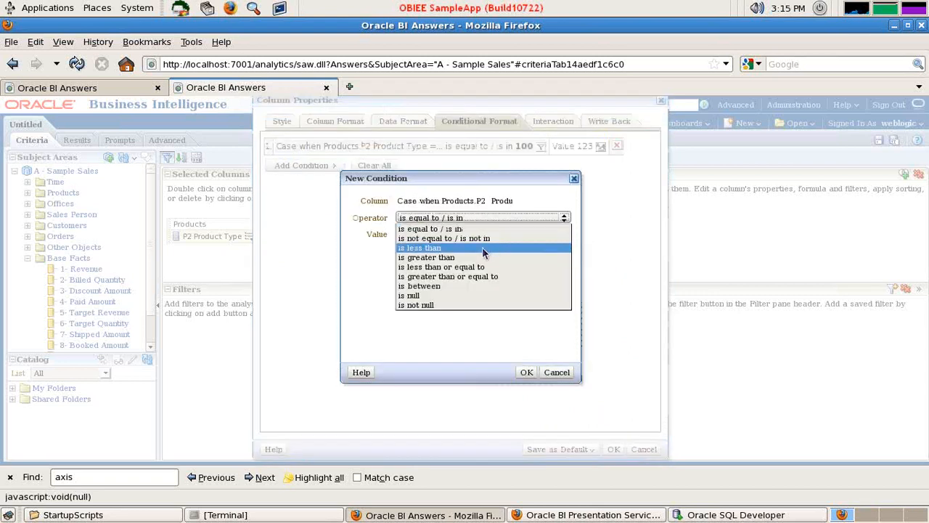
pyautogui.click(450, 258)
pyautogui.click(445, 233)
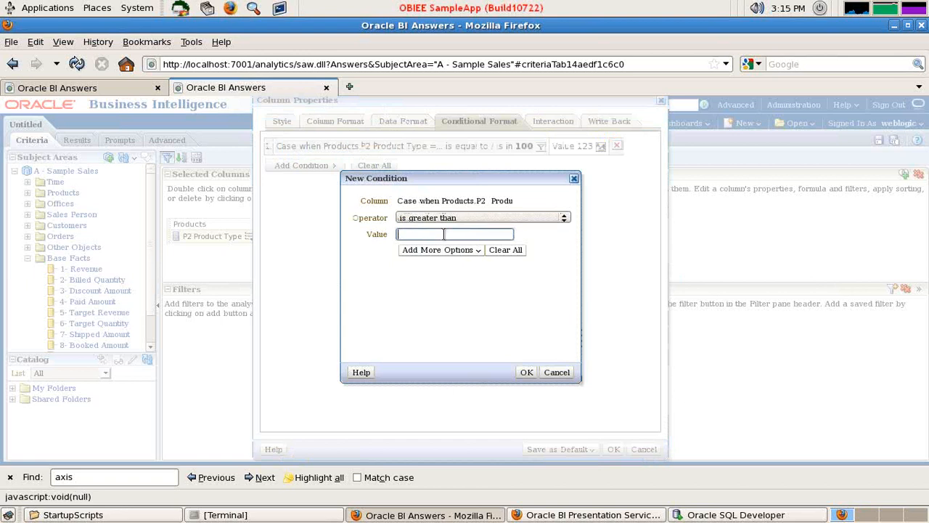
pyautogui.click(527, 372)
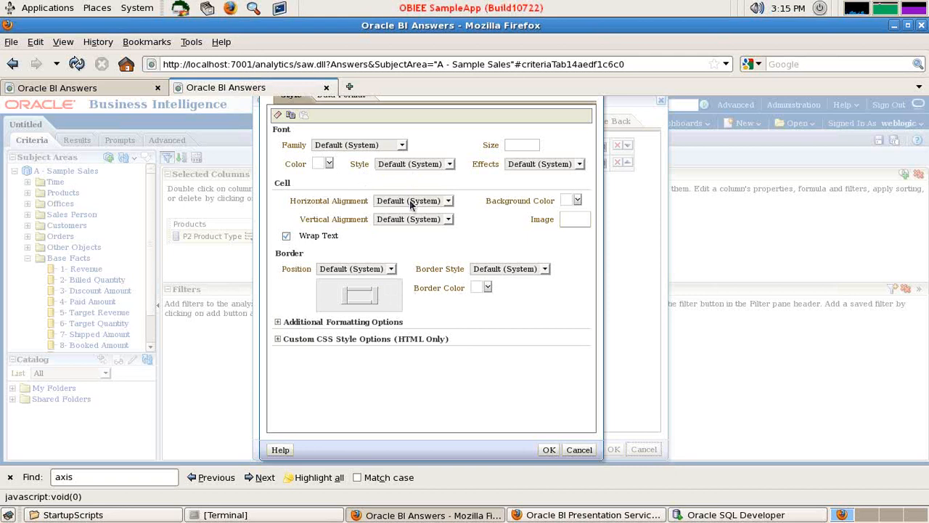
# Set the cell background color of the greater-than-100 condition to #7EB679
pyautogui.click(578, 200)
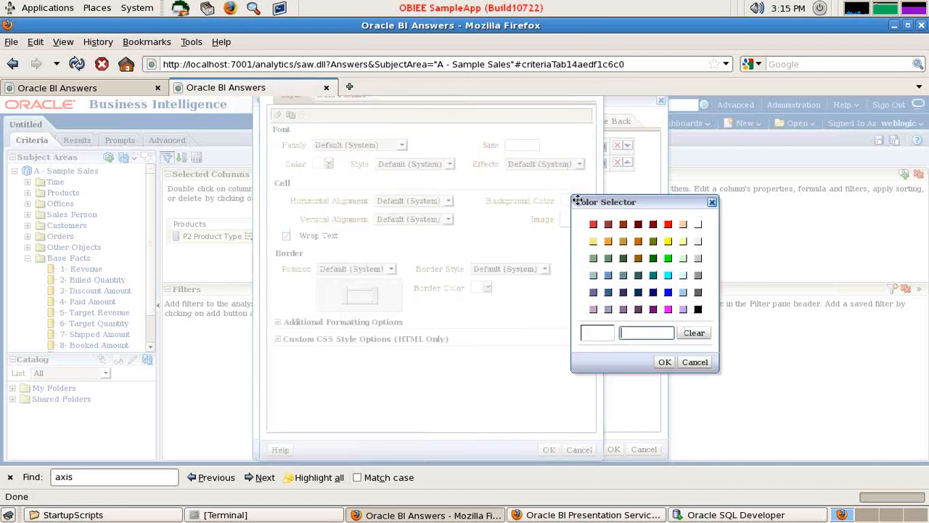
pyautogui.click(593, 258)
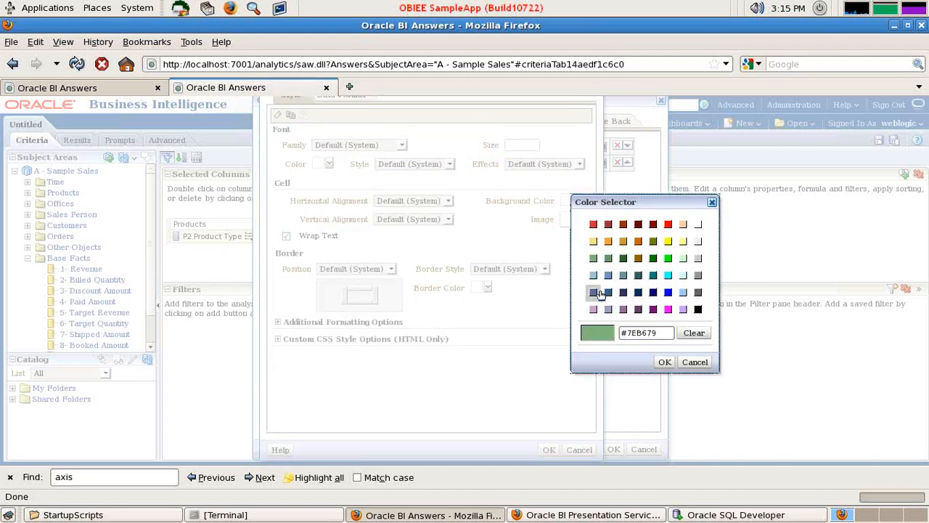
pyautogui.click(664, 361)
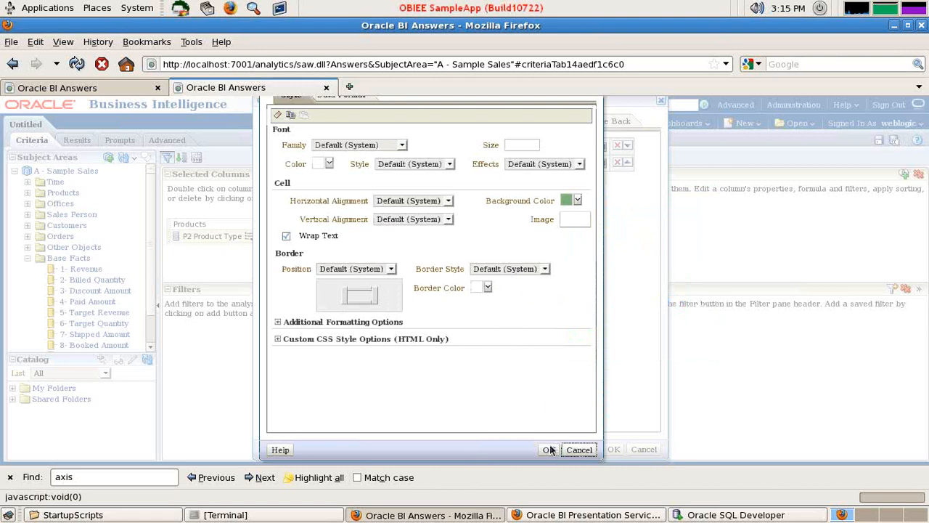
# Add a third condition on Bench Mark by Revenuee for values where it is less than 100
pyautogui.click(303, 182)
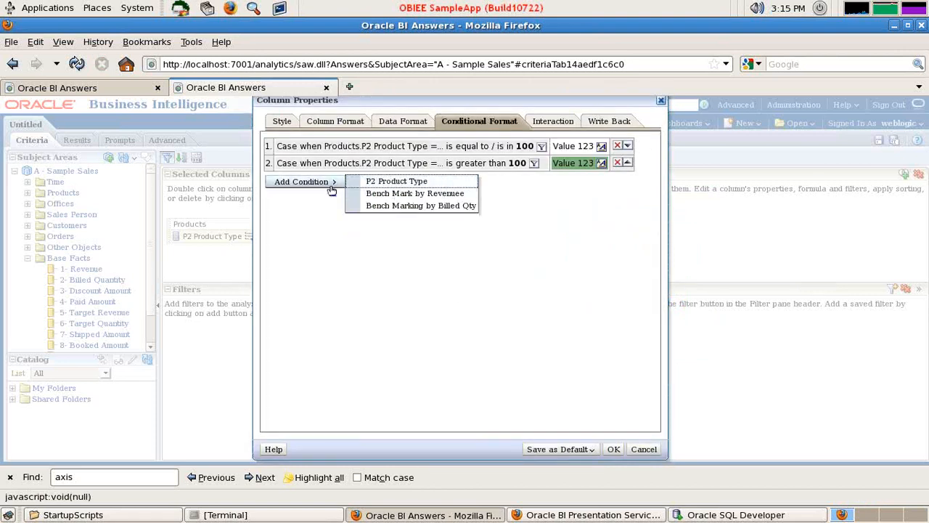
pyautogui.click(436, 182)
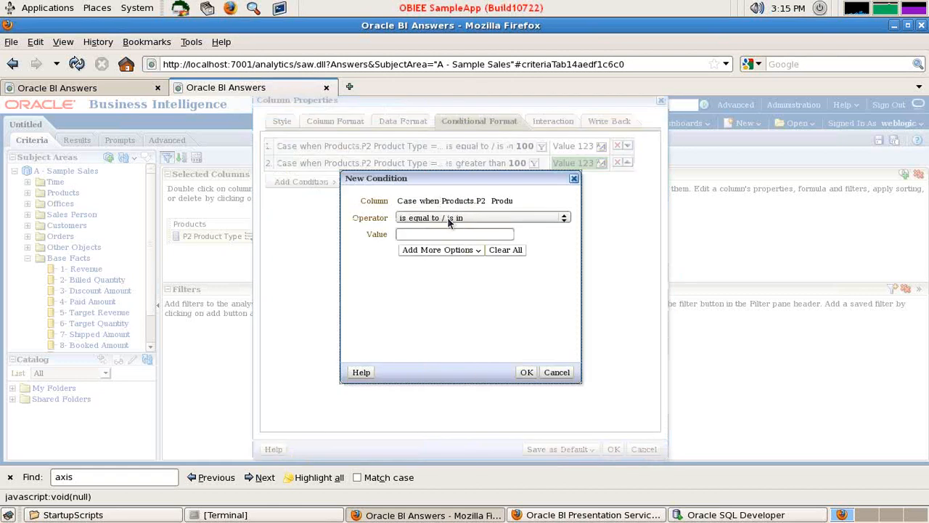
pyautogui.click(448, 220)
pyautogui.click(438, 267)
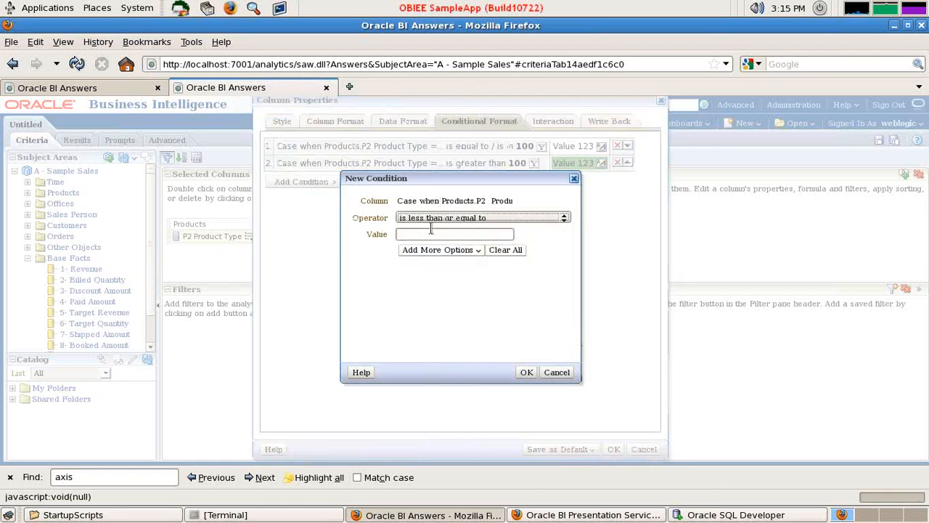
pyautogui.click(455, 220)
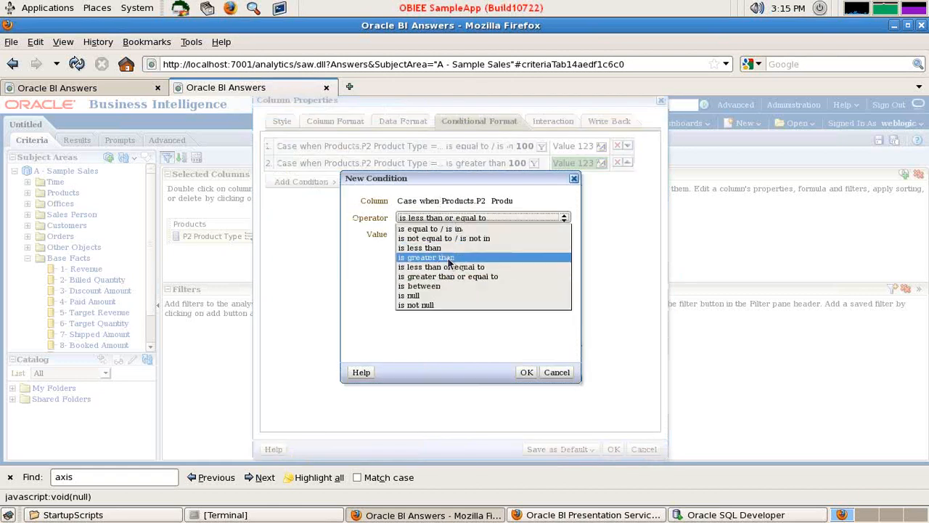
pyautogui.click(421, 248)
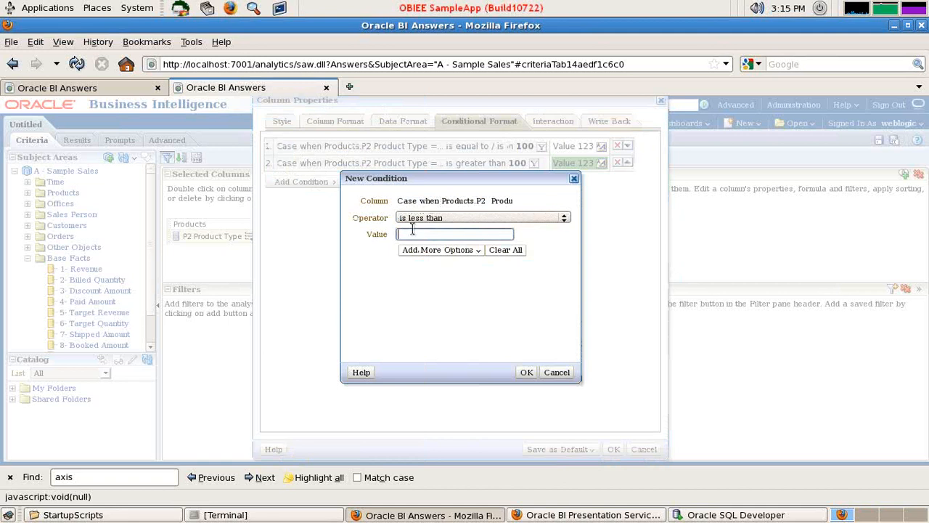
pyautogui.click(528, 372)
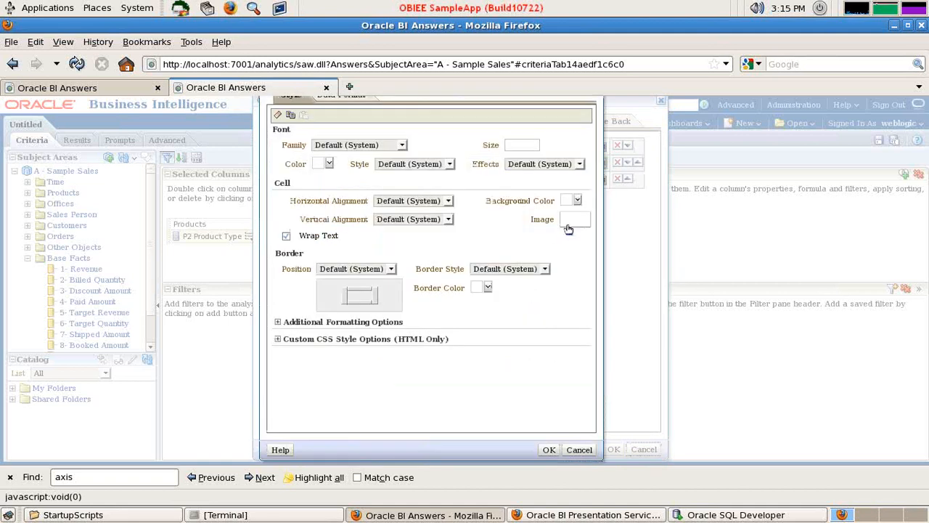
# Set the cell background color of the less-than-100 condition to #FFFF0C and apply the column properties
pyautogui.click(577, 201)
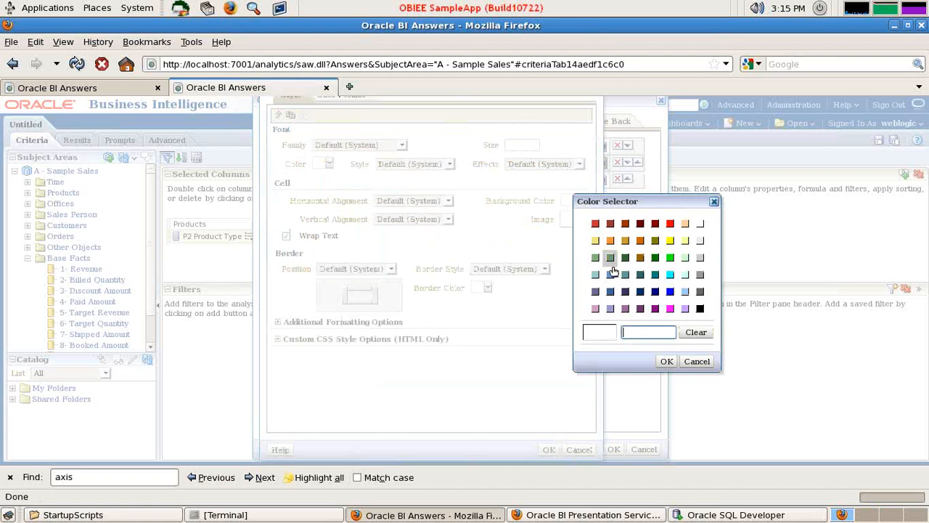
pyautogui.click(670, 240)
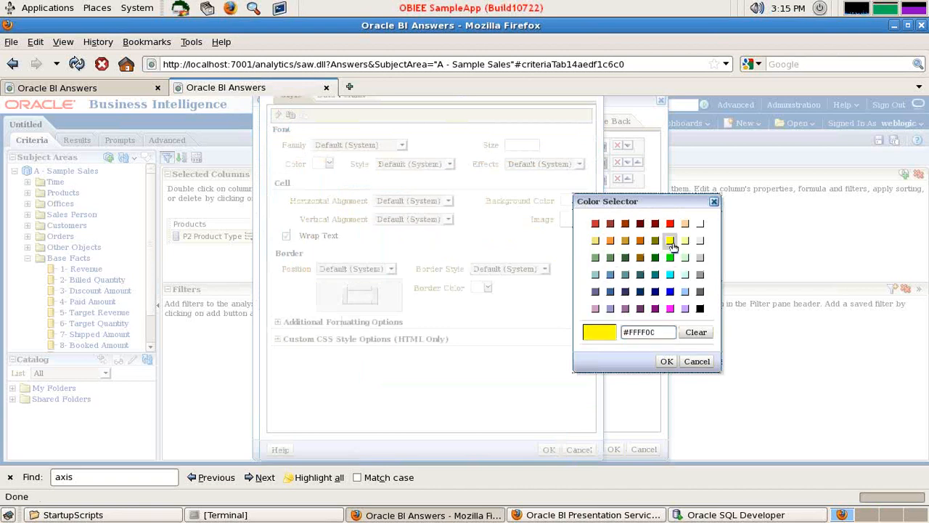
pyautogui.click(667, 361)
pyautogui.click(549, 449)
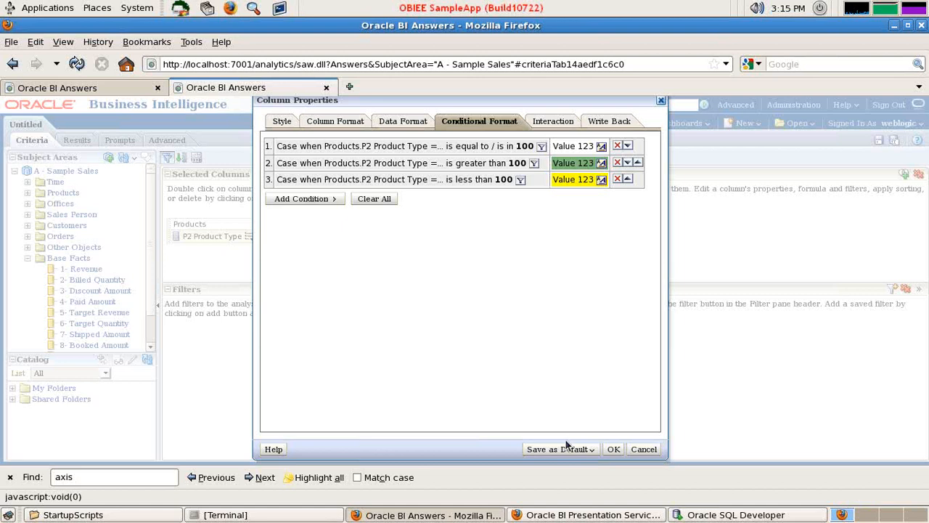
pyautogui.click(613, 449)
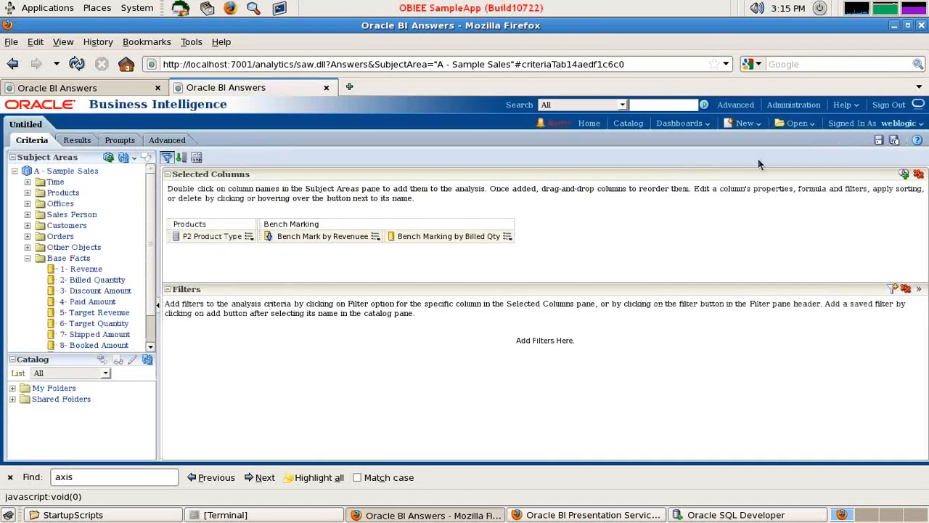
# Save the analysis as Bench_Mark in the MyAnalysis folder under Shared Folders > Components
pyautogui.click(876, 140)
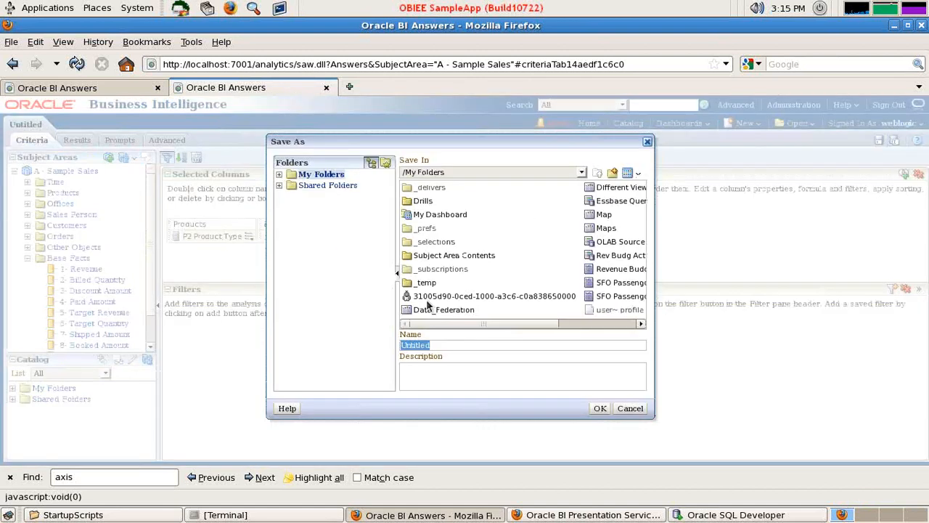
pyautogui.write('Bench_Mark')
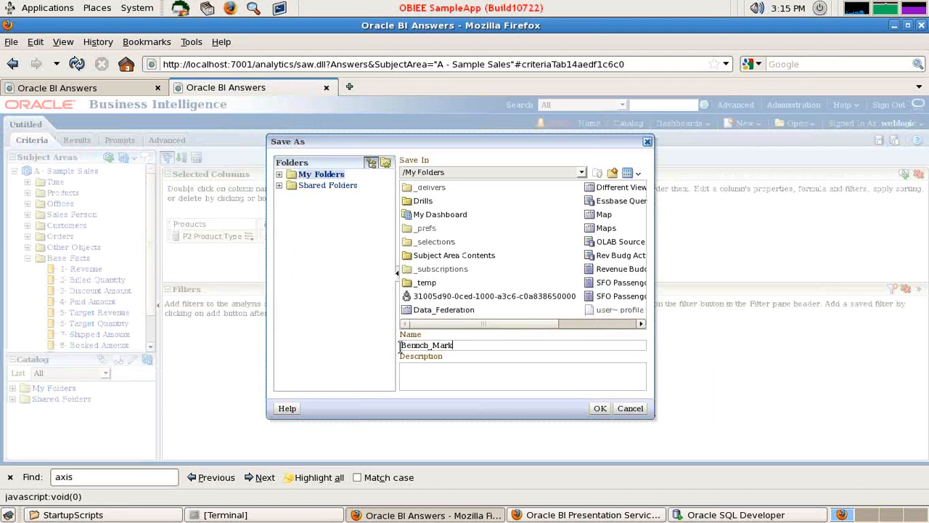
pyautogui.press('BackSpace')
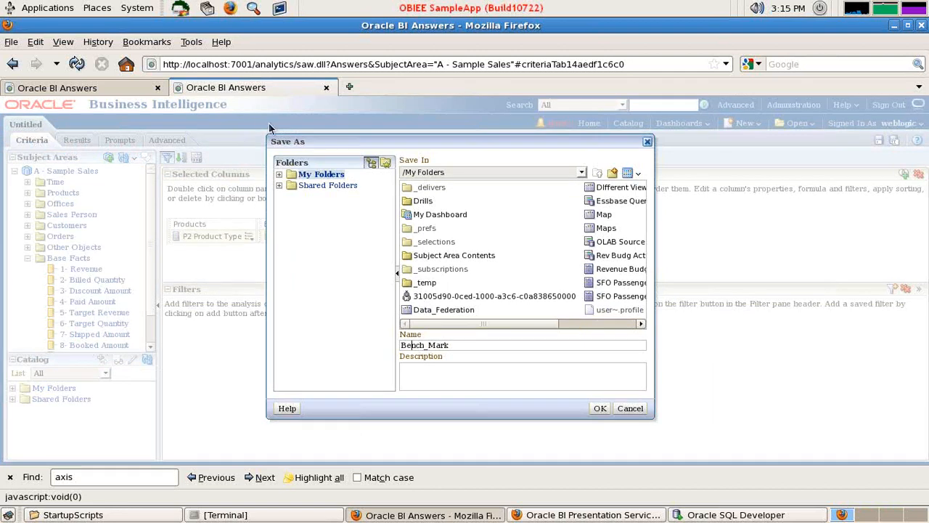
pyautogui.click(279, 185)
pyautogui.click(293, 295)
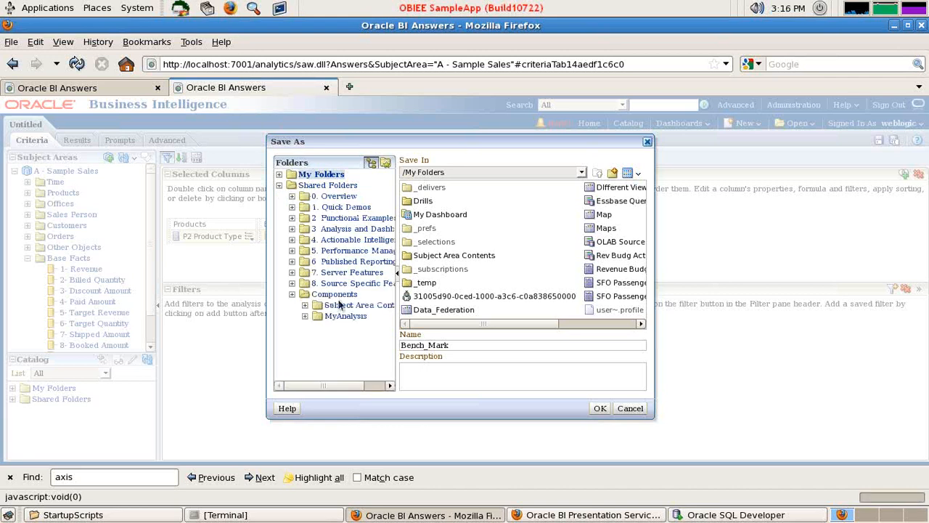
pyautogui.click(346, 316)
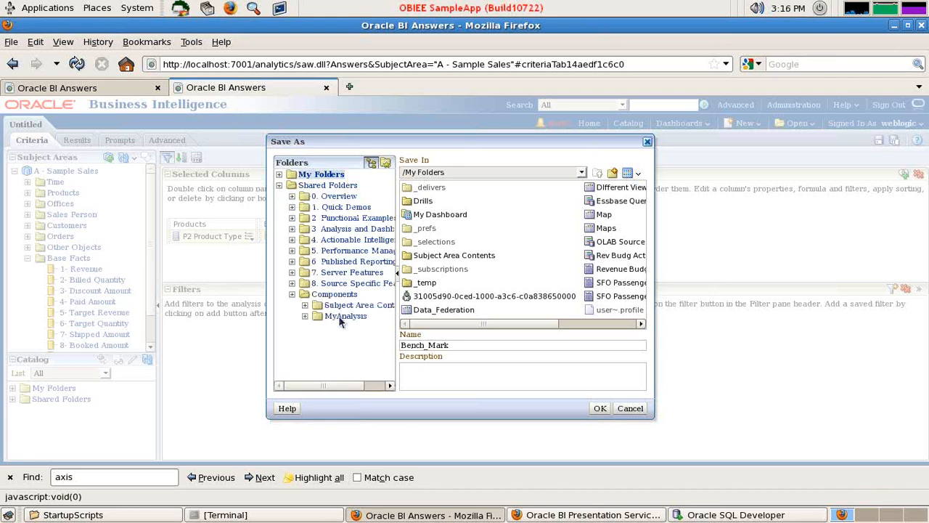
pyautogui.click(597, 409)
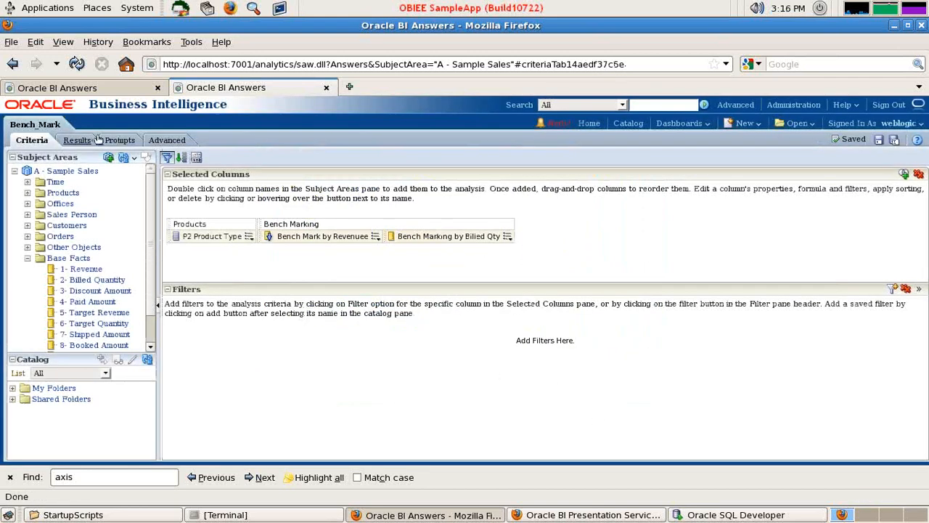
# Show the analysis results and add a horizontal bar graph view to the compound layout
pyautogui.click(99, 140)
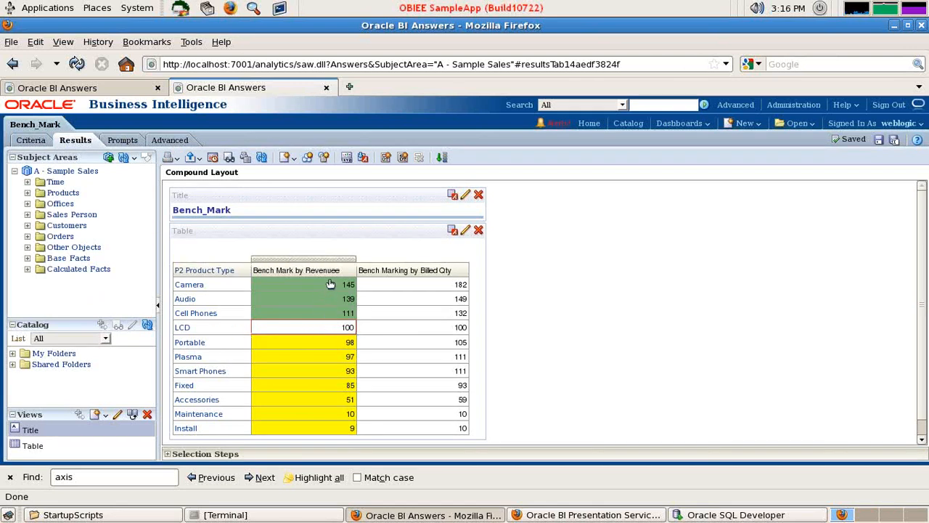
pyautogui.scroll(-1, 333, 357)
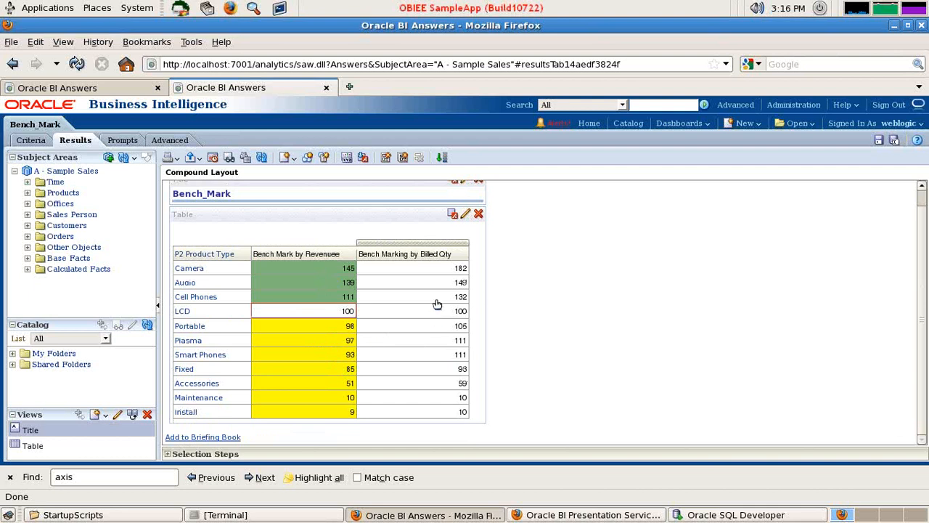
pyautogui.scroll(1, 435, 308)
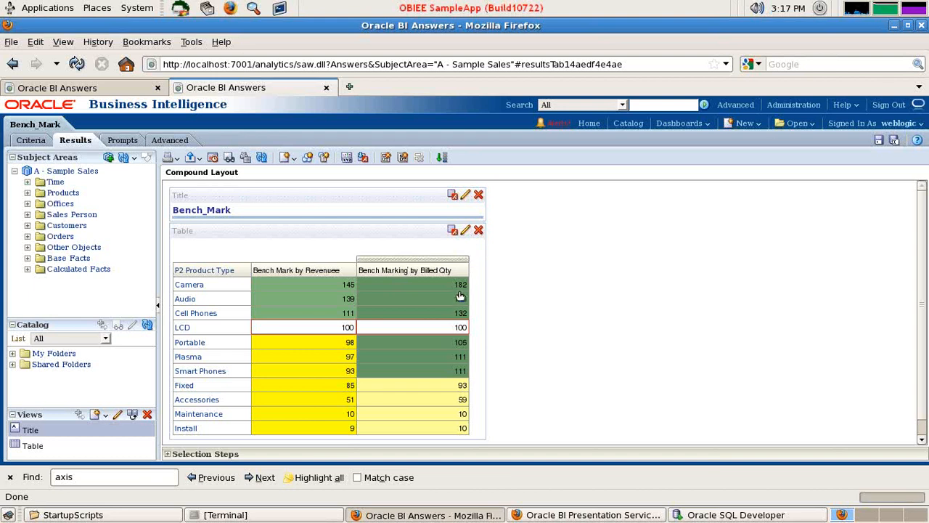
pyautogui.click(287, 158)
pyautogui.moveTo(308, 215)
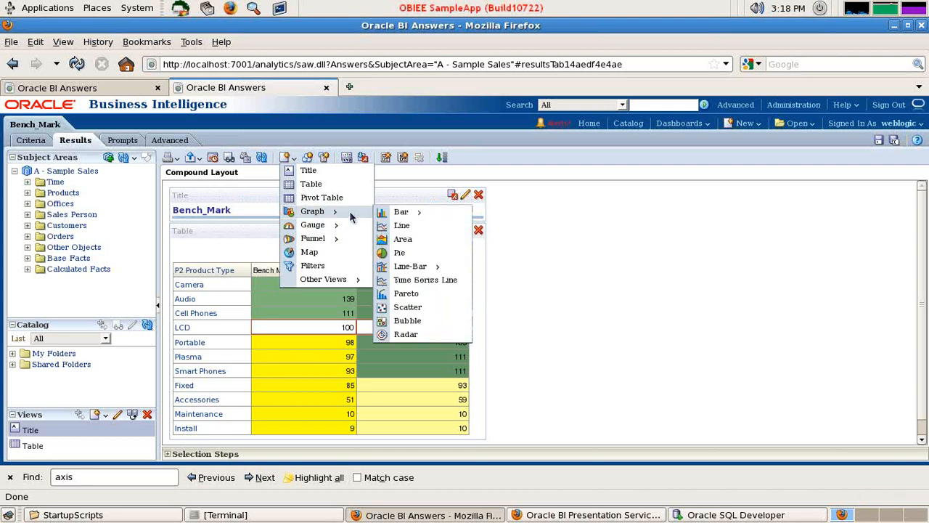
pyautogui.moveTo(424, 221)
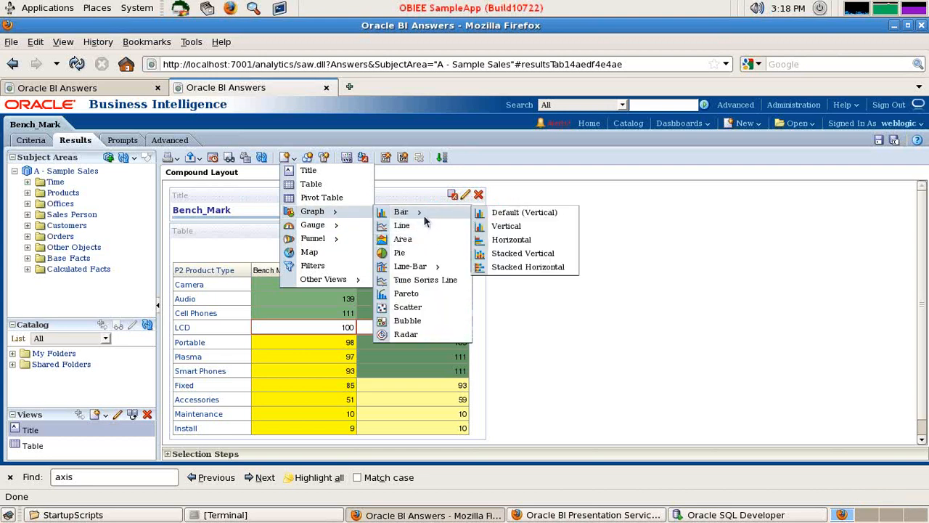
pyautogui.click(520, 243)
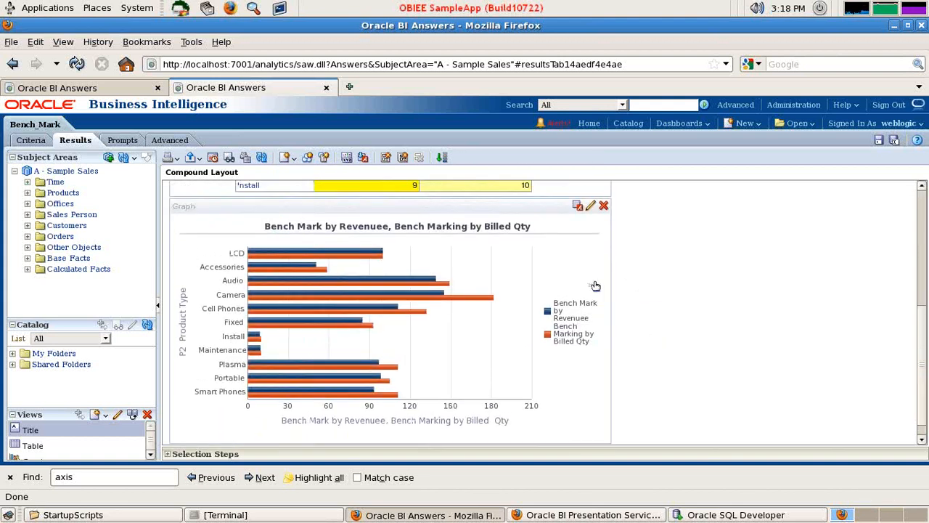
# Edit the graph to exclude the Bench Marking by Billed Qty measure and return to the compound layout
pyautogui.click(591, 268)
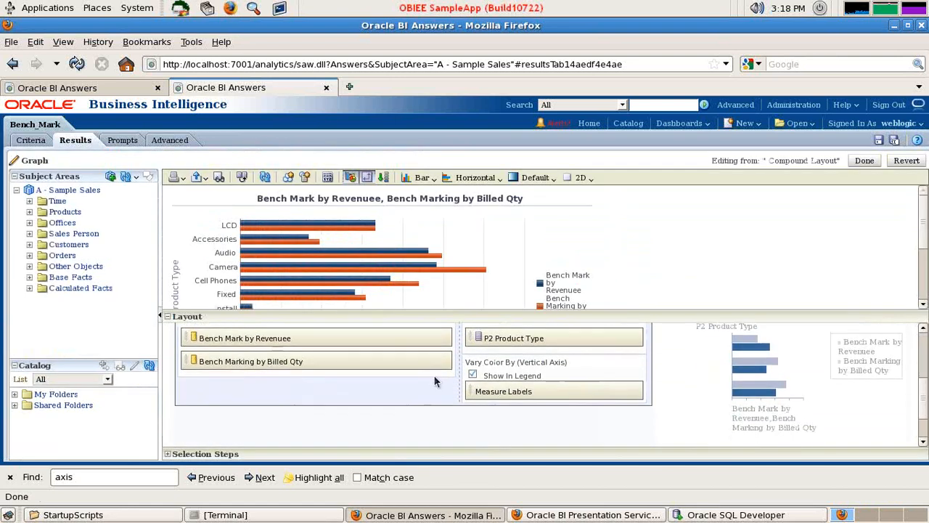
pyautogui.scroll(-1, 346, 390)
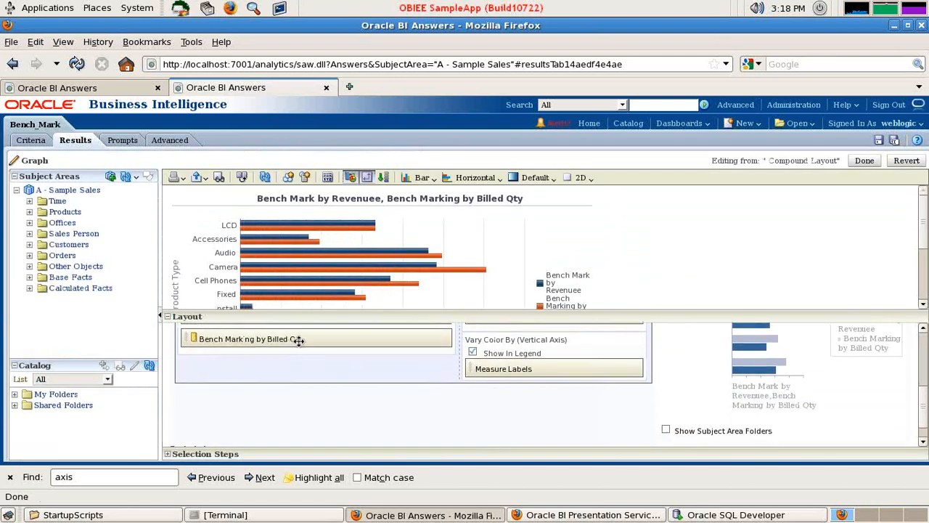
pyautogui.scroll(-1, 299, 341)
pyautogui.scroll(1, 299, 340)
pyautogui.moveTo(316, 316); pyautogui.dragTo(327, 254)
pyautogui.moveTo(281, 315); pyautogui.dragTo(245, 437)
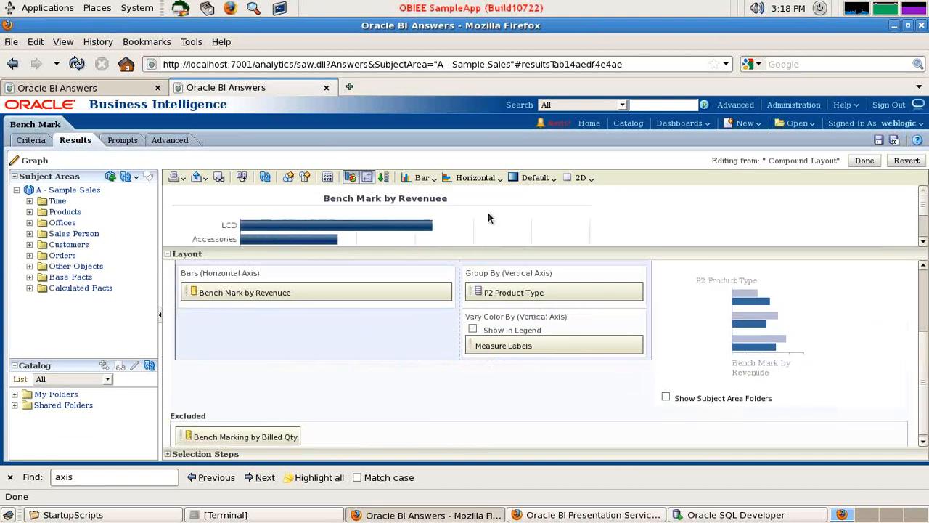
pyautogui.click(864, 161)
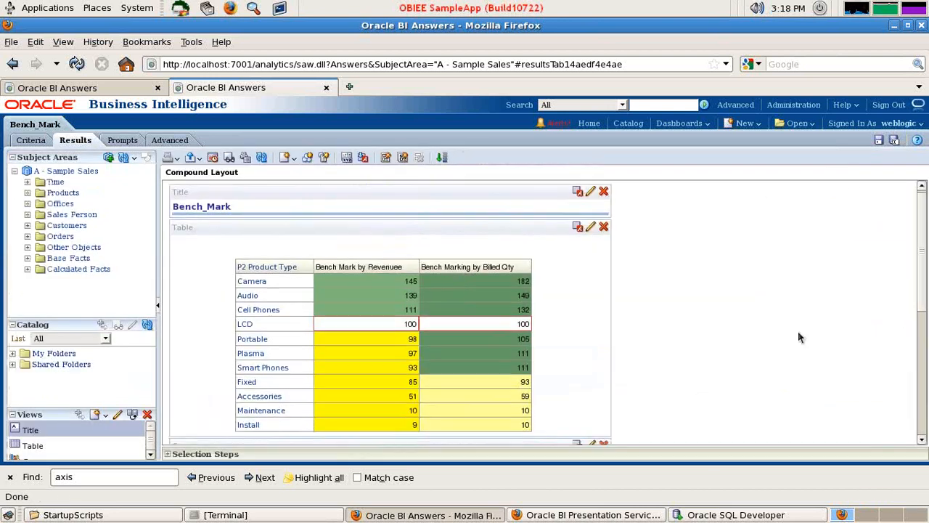
# Set the bar graph's canvas width to 340 pixels and review it with the table in the compound layout
pyautogui.scroll(-5, 774, 342)
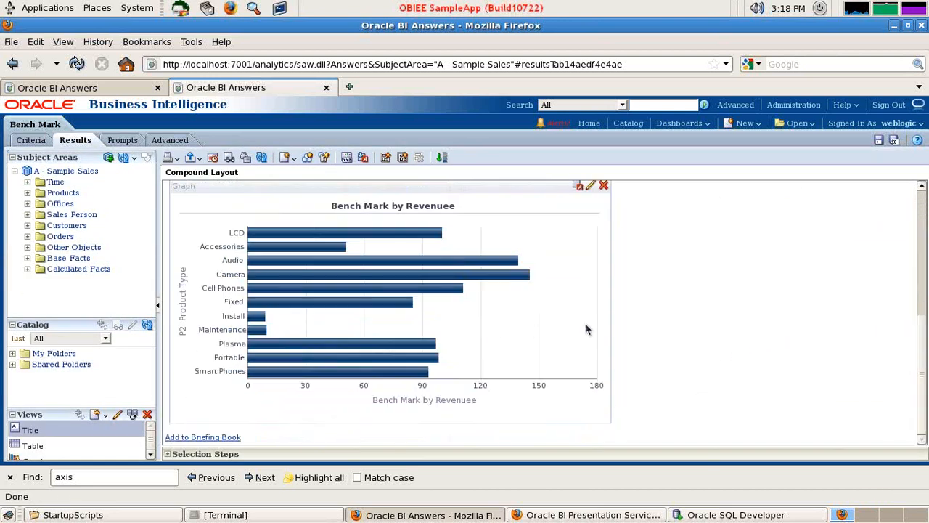
pyautogui.scroll(3, 586, 329)
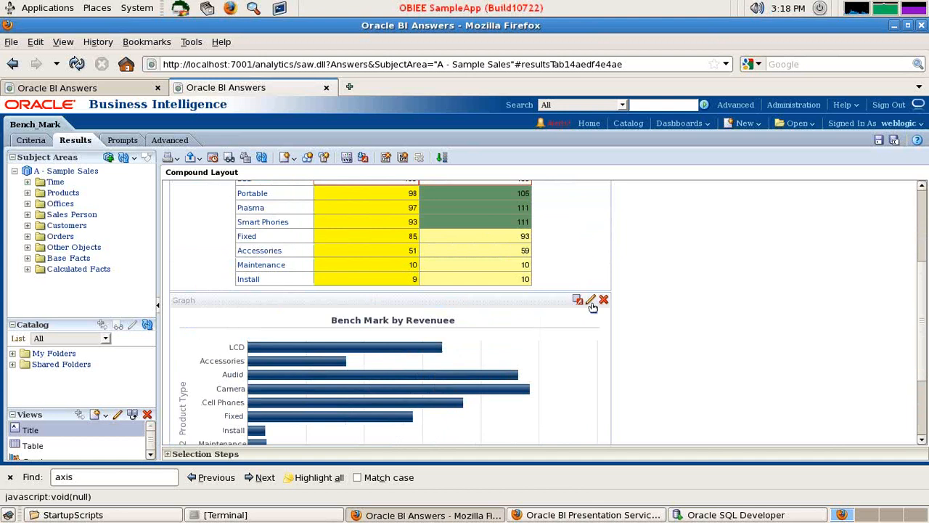
pyautogui.click(591, 300)
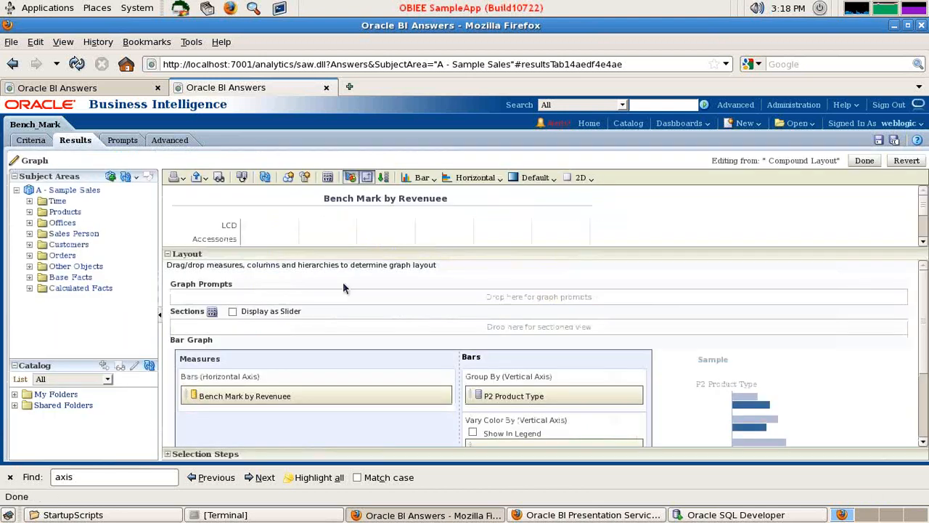
pyautogui.click(327, 177)
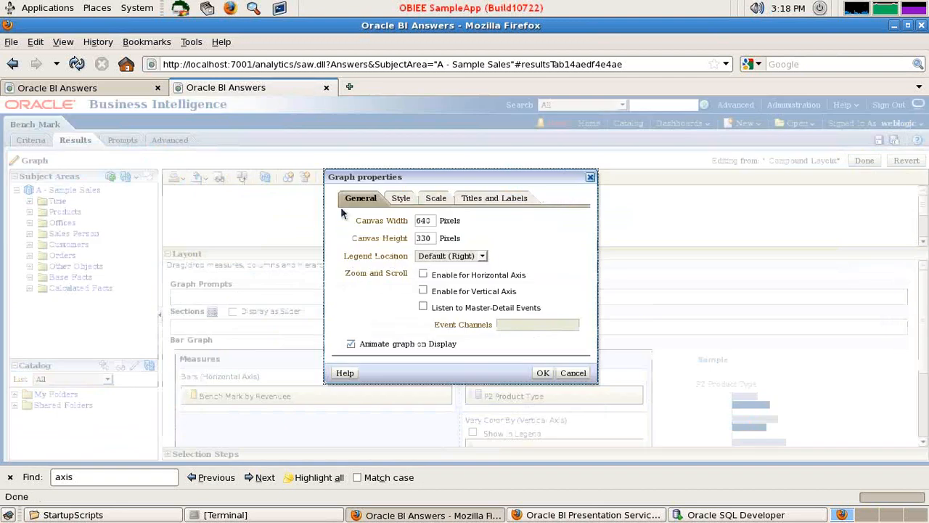
pyautogui.click(420, 221)
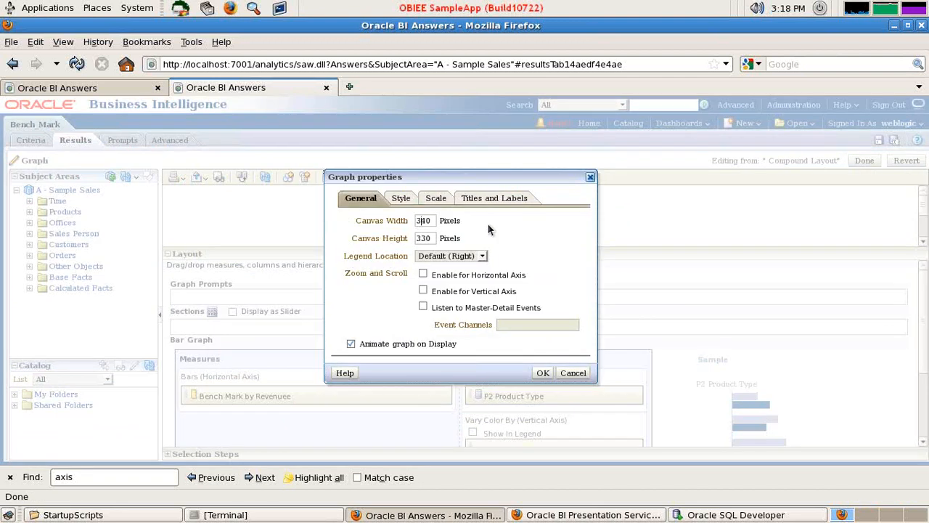
pyautogui.click(541, 372)
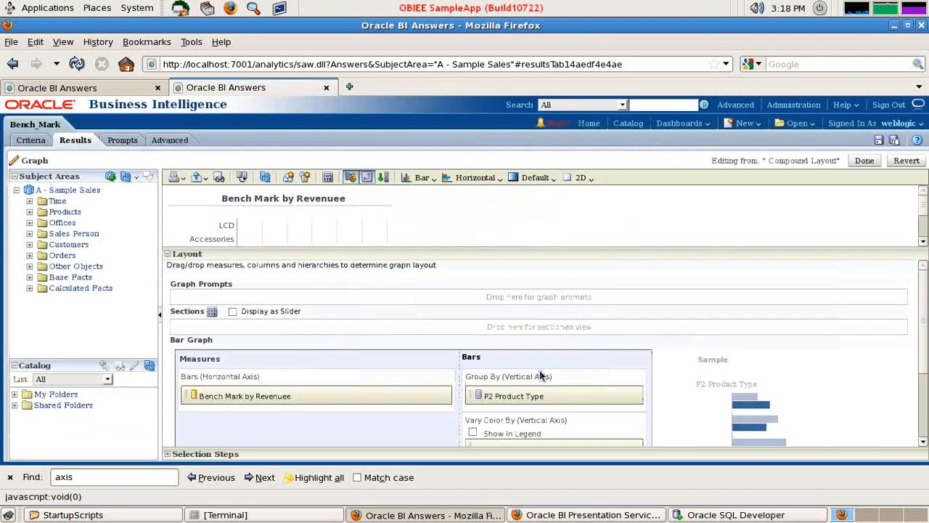
pyautogui.click(863, 161)
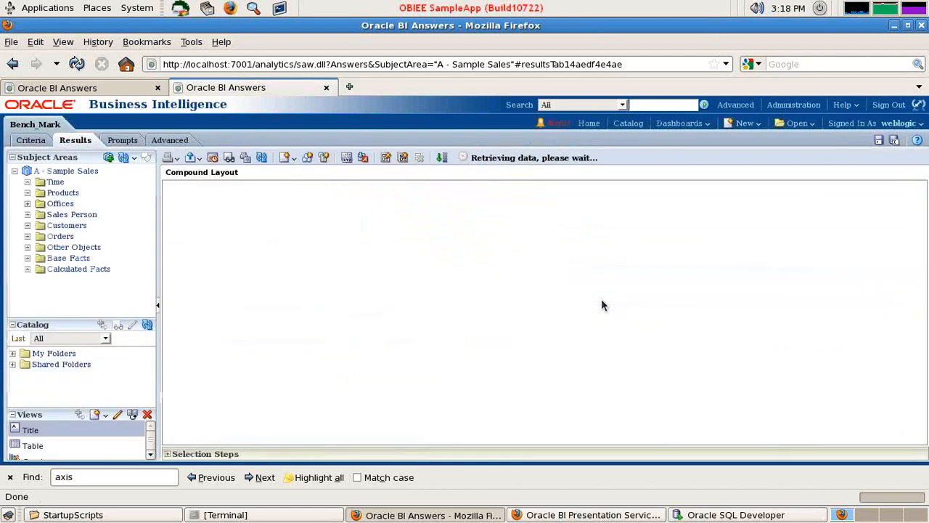
pyautogui.scroll(-3, 592, 348)
pyautogui.scroll(-2, 593, 348)
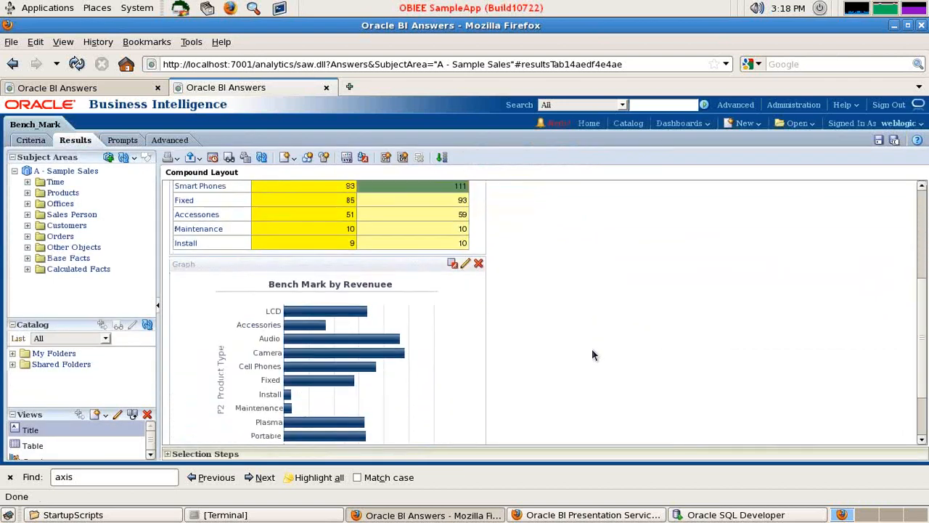
pyautogui.scroll(5, 587, 351)
pyautogui.scroll(-2, 540, 367)
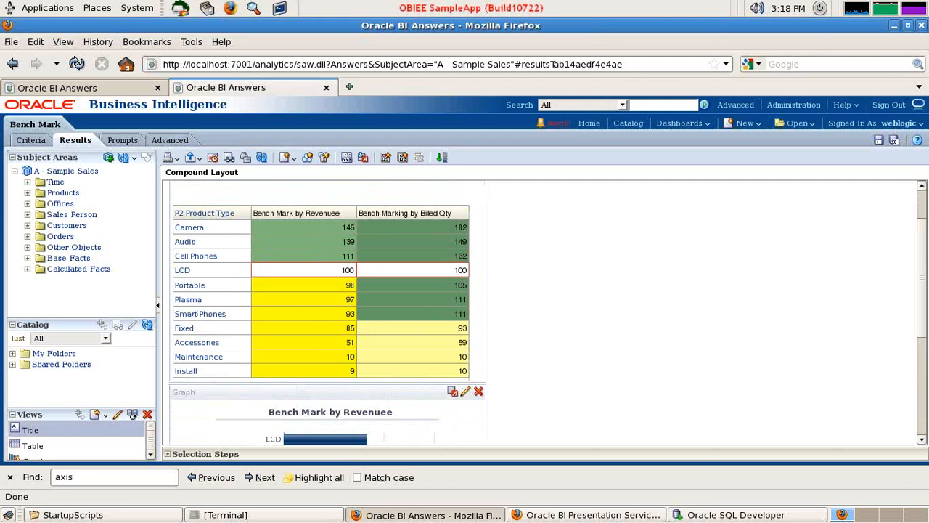
# Place the revenue graph beside the table and add a second horizontal bar graph view to the compound layout
pyautogui.moveTo(367, 388); pyautogui.dragTo(476, 252)
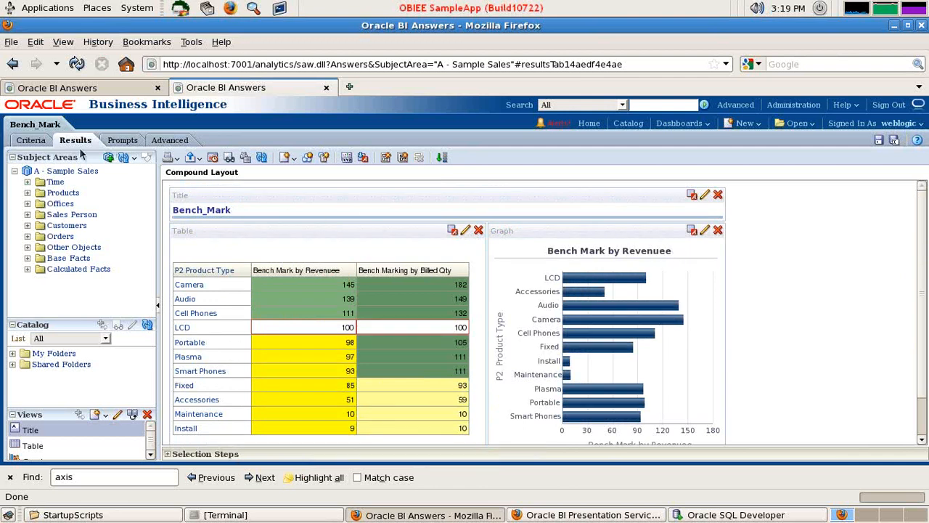
pyautogui.click(201, 159)
pyautogui.click(284, 161)
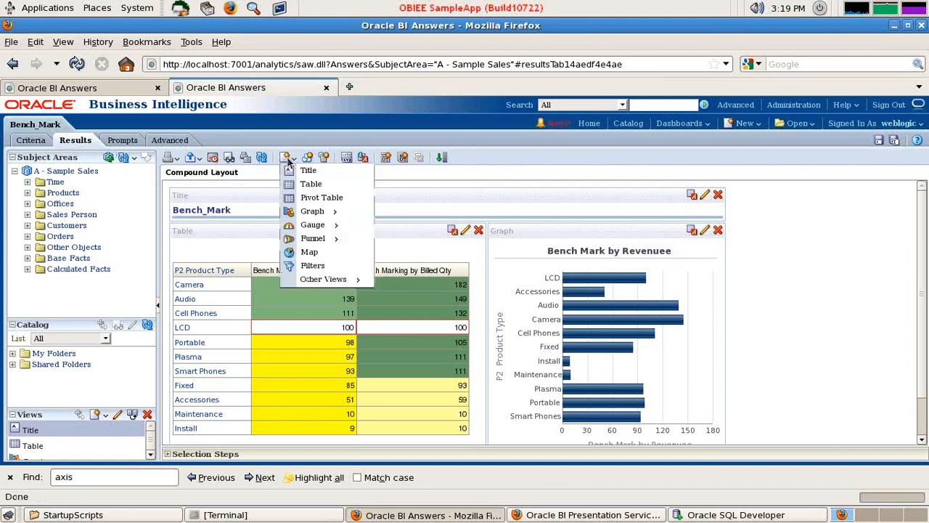
pyautogui.moveTo(314, 224)
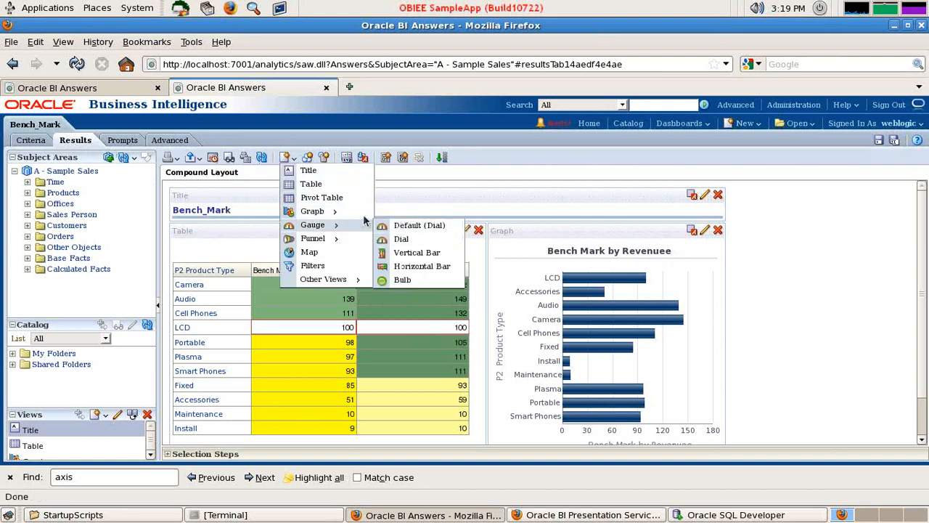
pyautogui.moveTo(358, 211)
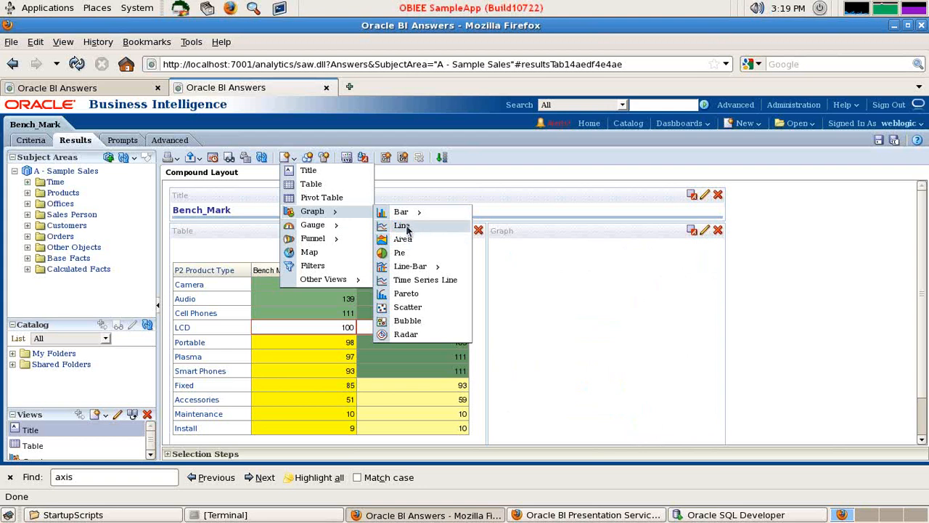
pyautogui.moveTo(416, 215)
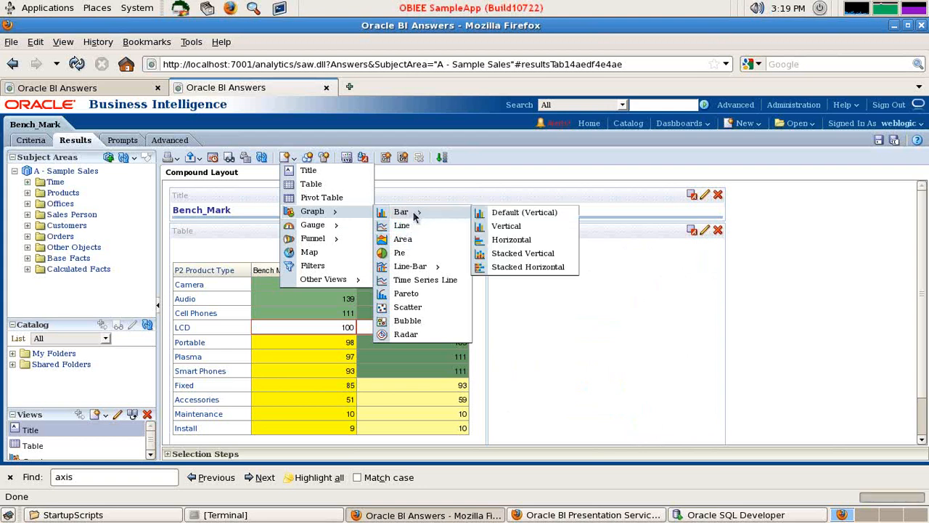
pyautogui.click(511, 241)
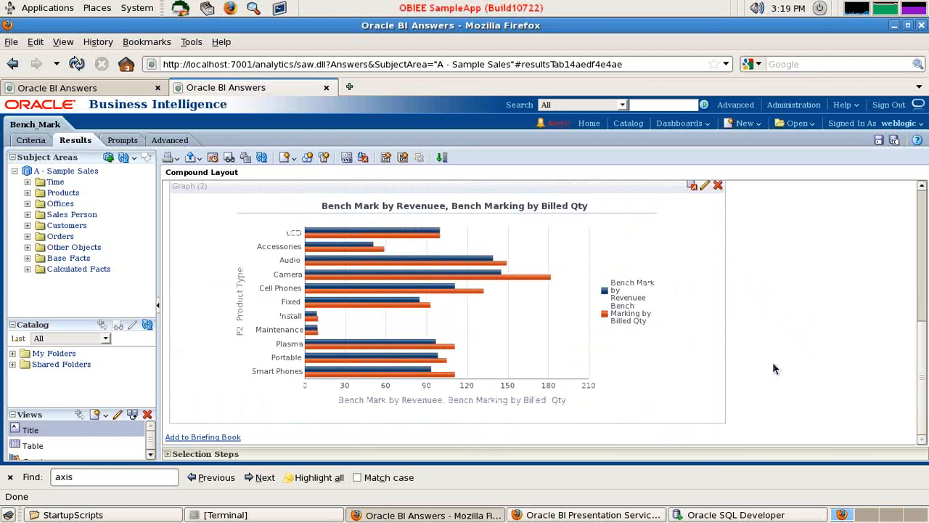
# Edit the second graph to exclude the Bench Mark by Revenuee measure and return to the compound layout
pyautogui.scroll(4, 773, 361)
pyautogui.click(703, 329)
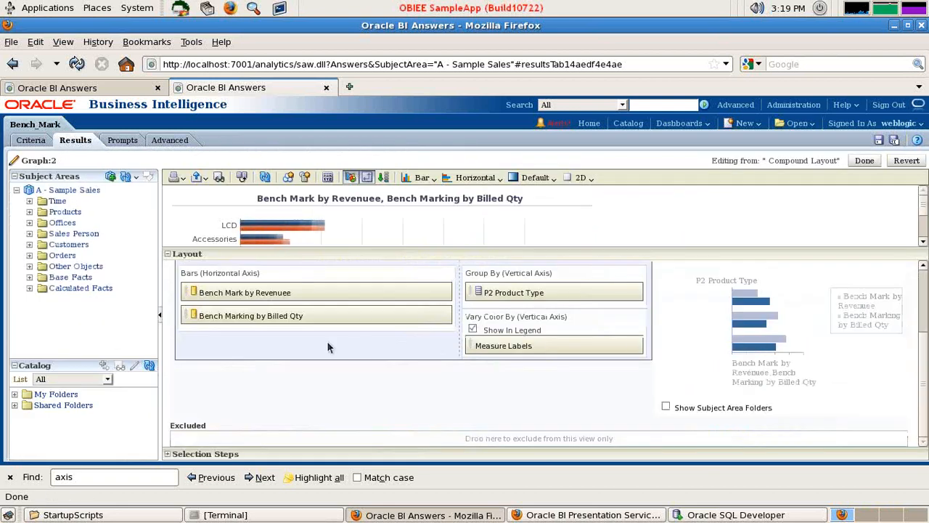
pyautogui.moveTo(283, 292); pyautogui.dragTo(266, 442)
pyautogui.click(864, 160)
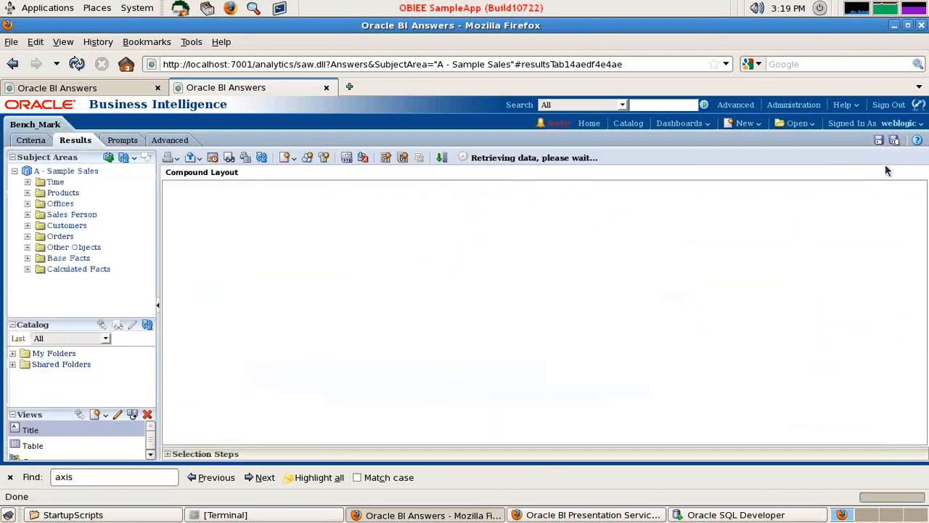
pyautogui.scroll(-5, 784, 310)
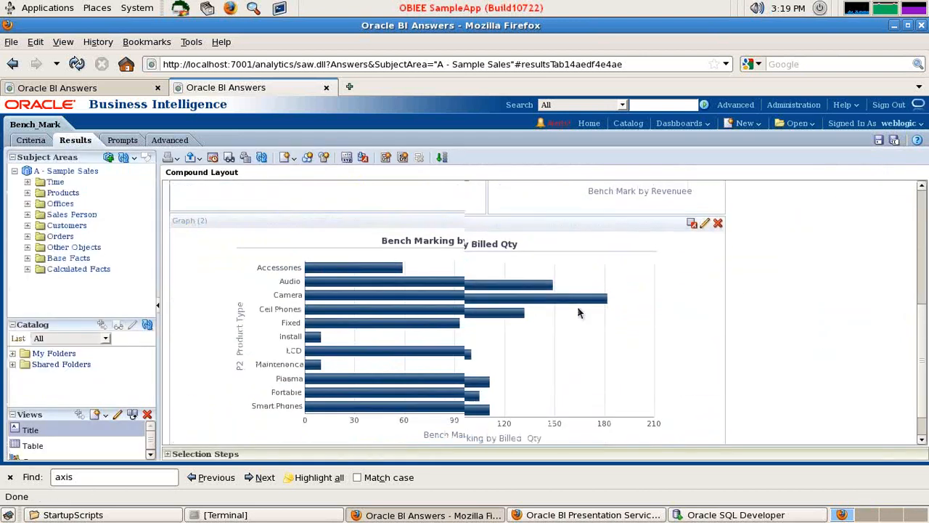
# Set the billed quantity graph's canvas width to 340 pixels and place it to the right of the revenue graph
pyautogui.click(705, 278)
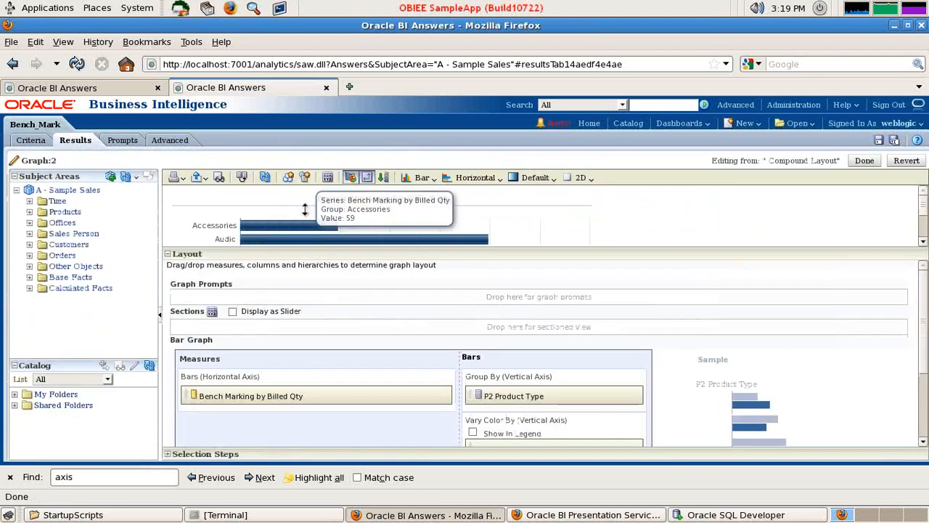
pyautogui.click(327, 177)
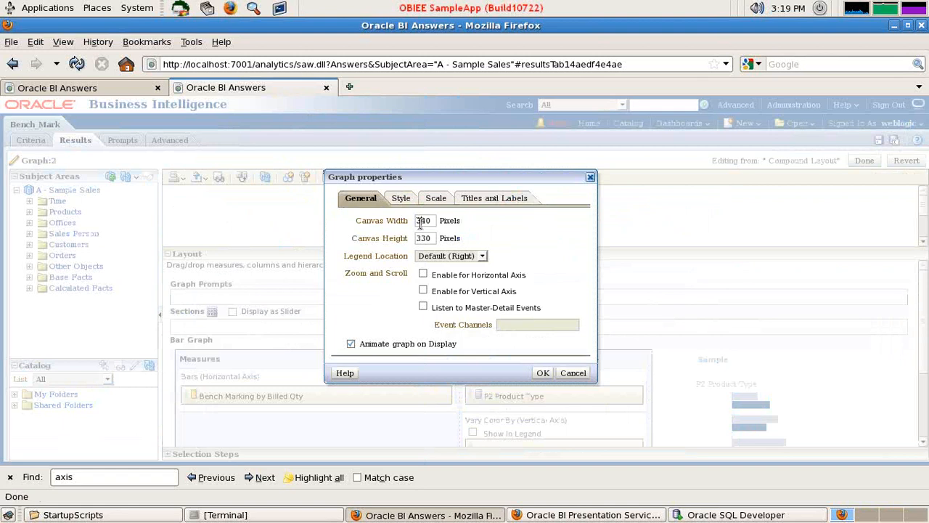
pyautogui.click(543, 373)
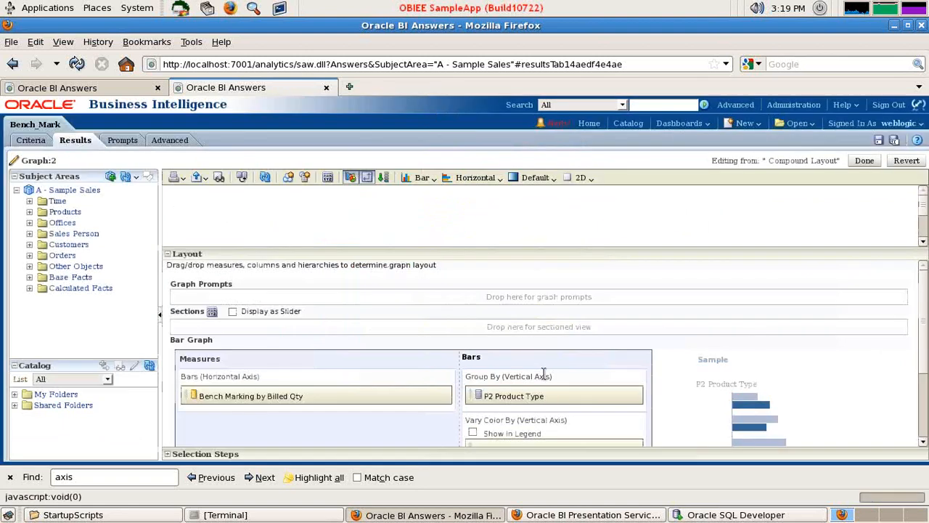
pyautogui.click(864, 161)
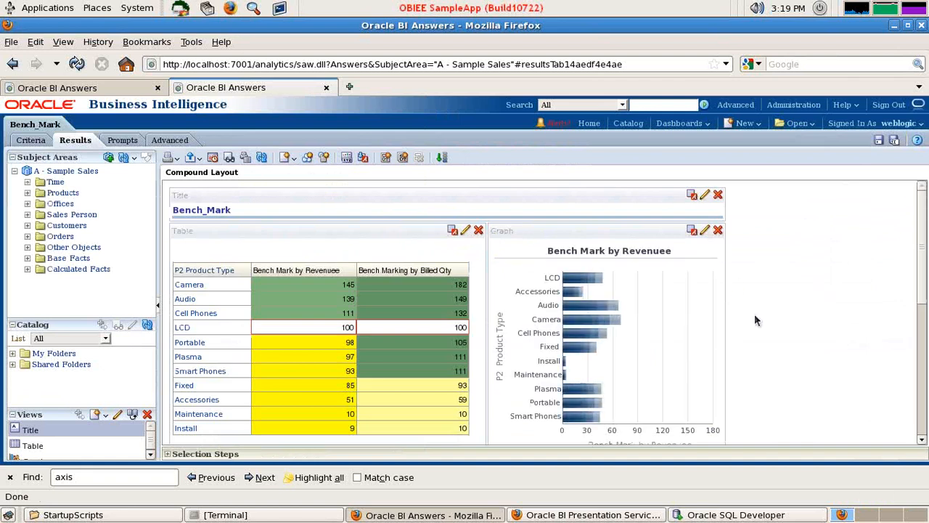
pyautogui.scroll(-2, 757, 322)
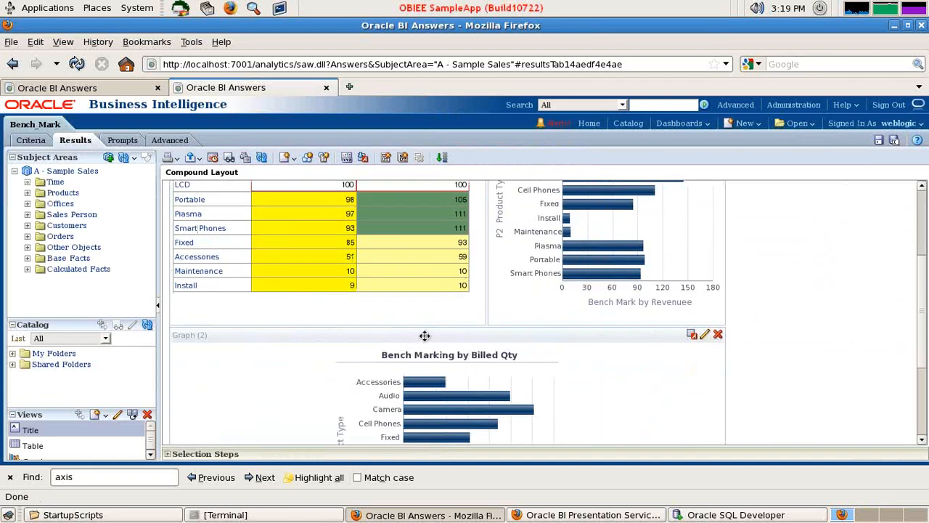
pyautogui.moveTo(426, 334); pyautogui.dragTo(801, 272)
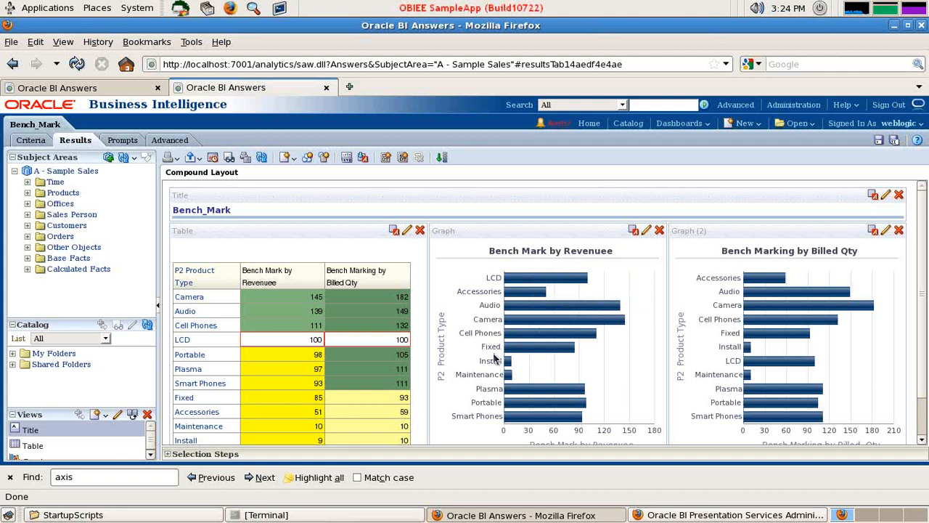
# Add a 1px line scale marker captioned LCD at position 100 to the revenue graph's horizontal axis and review it in the compound layout
pyautogui.click(646, 230)
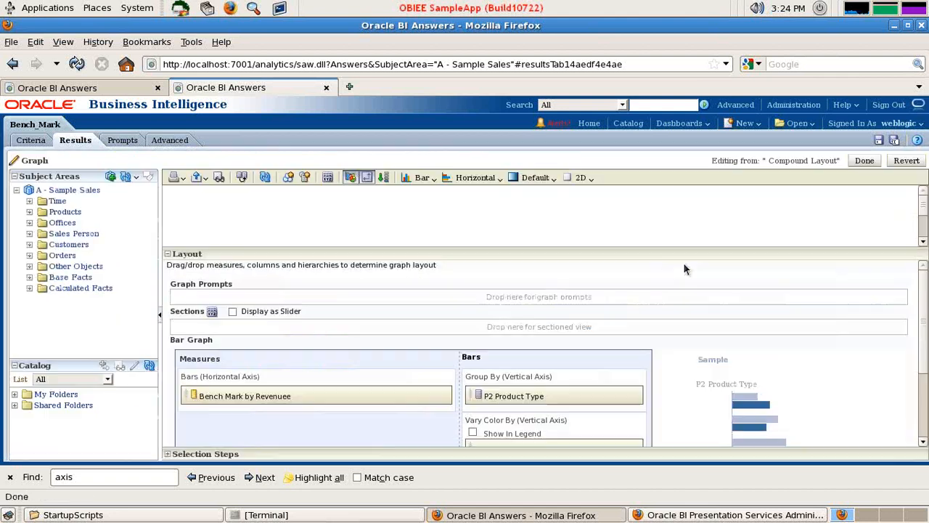
pyautogui.click(329, 178)
pyautogui.click(436, 201)
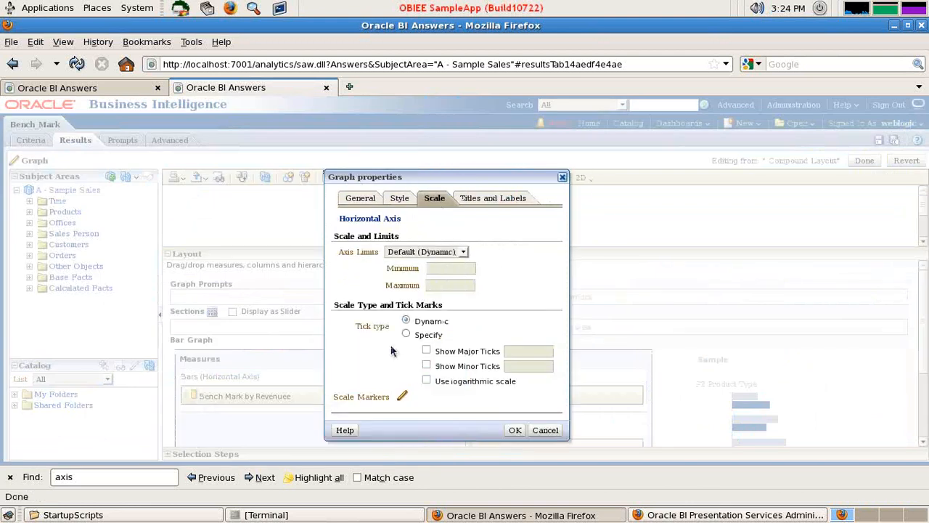
pyautogui.click(402, 396)
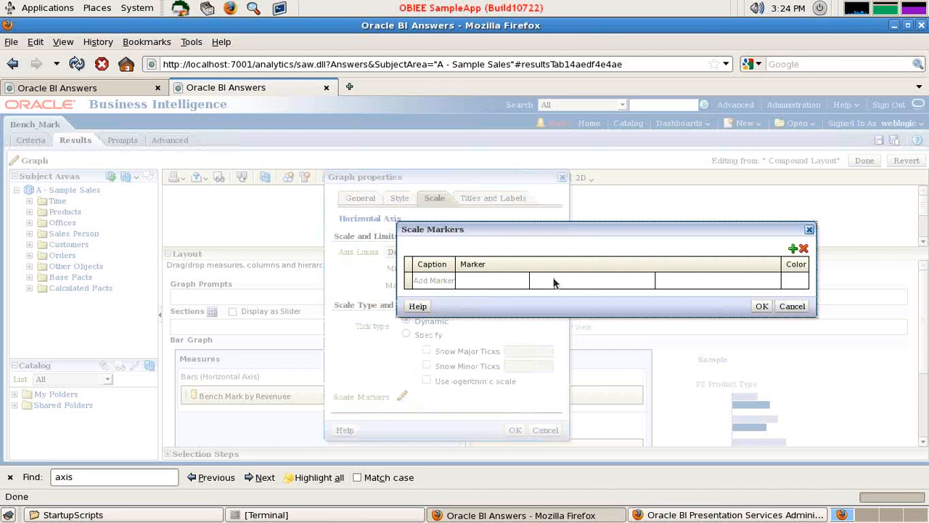
pyautogui.click(793, 248)
pyautogui.click(433, 278)
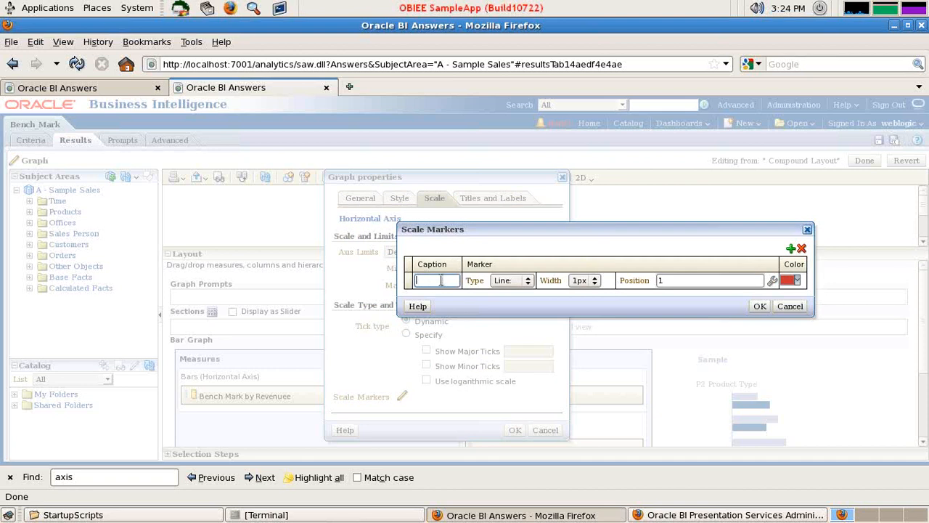
pyautogui.click(708, 278)
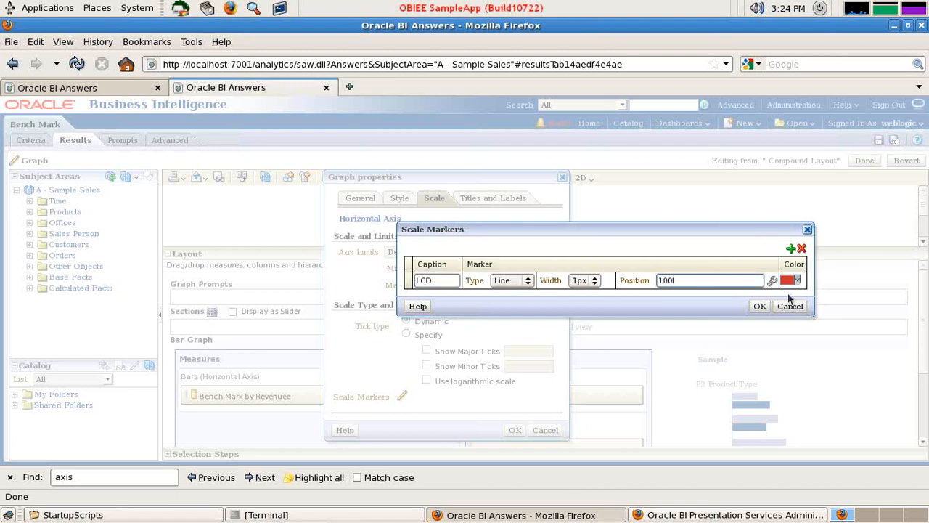
pyautogui.click(759, 307)
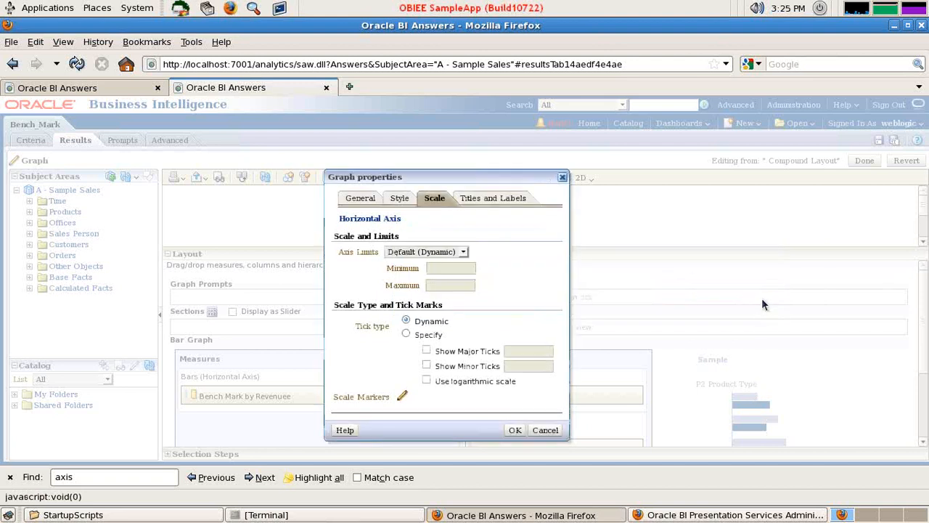
pyautogui.click(515, 431)
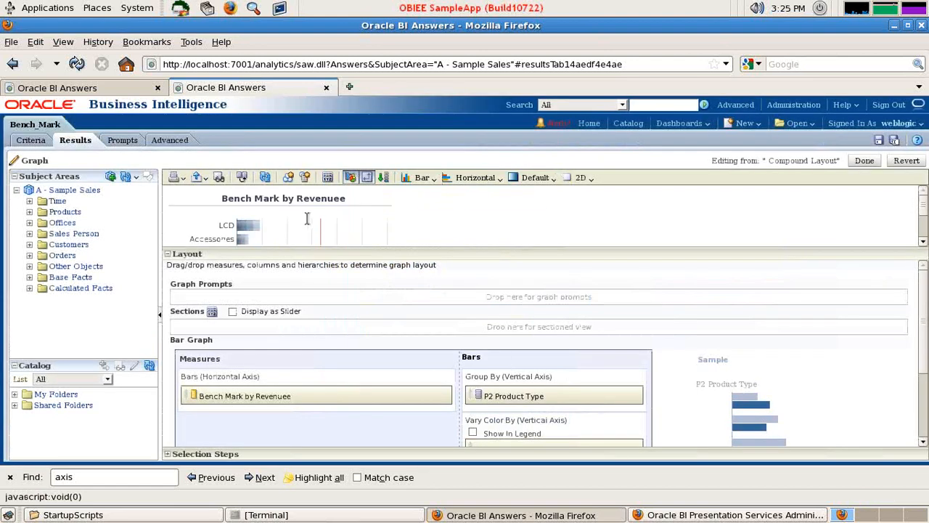
pyautogui.click(864, 161)
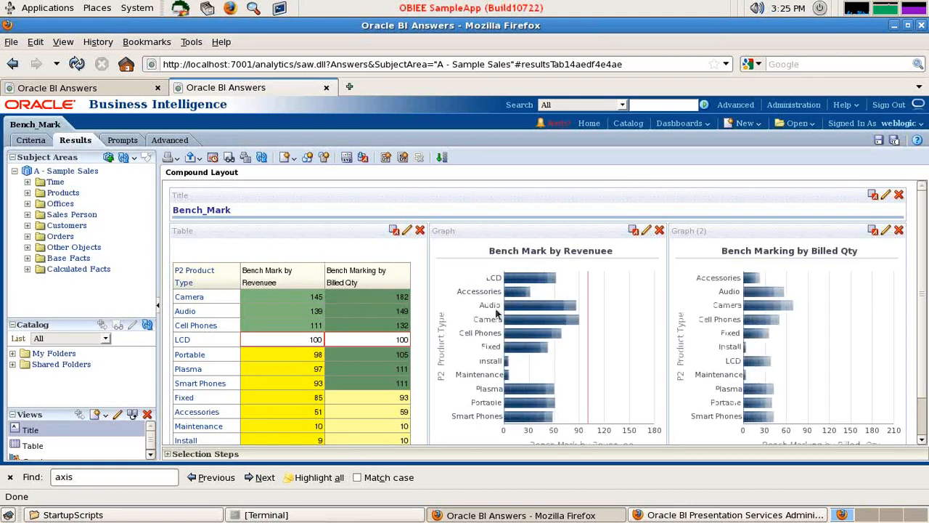
pyautogui.moveTo(539, 310)
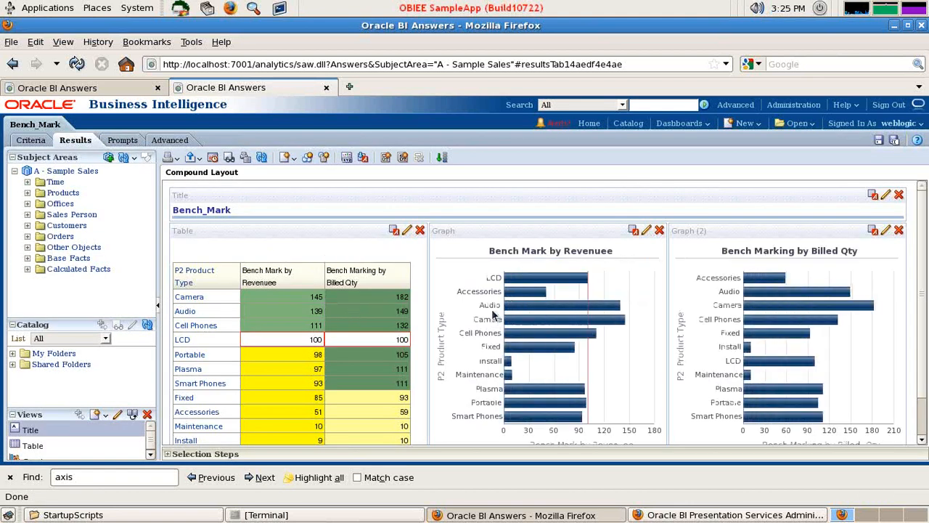
pyautogui.moveTo(616, 319)
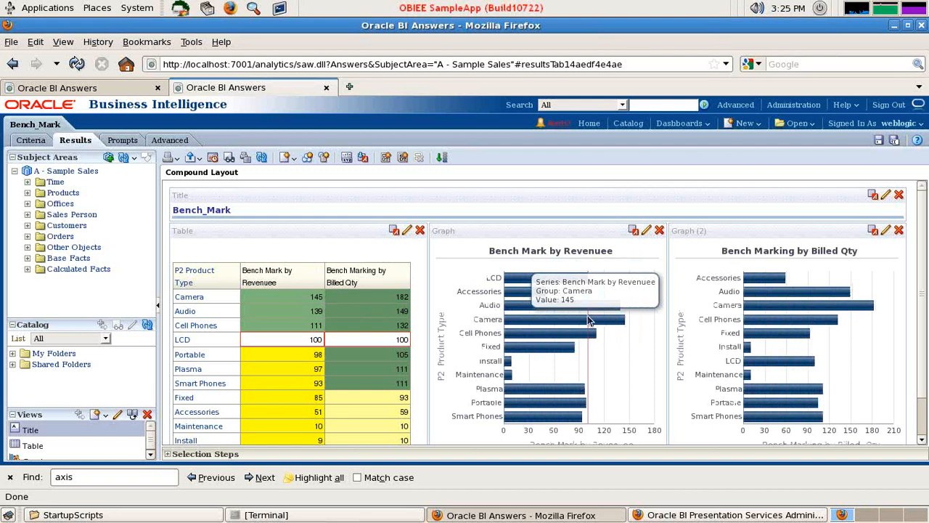
# Add the 1- Revenue column after Bench Mark by Revenuee in the criteria and copy the Bench Mark by Revenuee formula without changing it
pyautogui.click(33, 140)
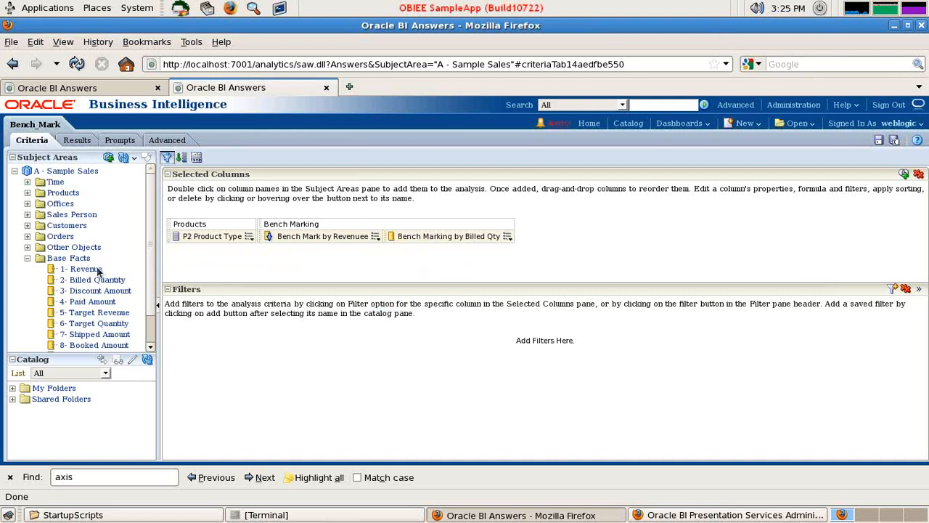
pyautogui.moveTo(97, 272); pyautogui.dragTo(377, 240)
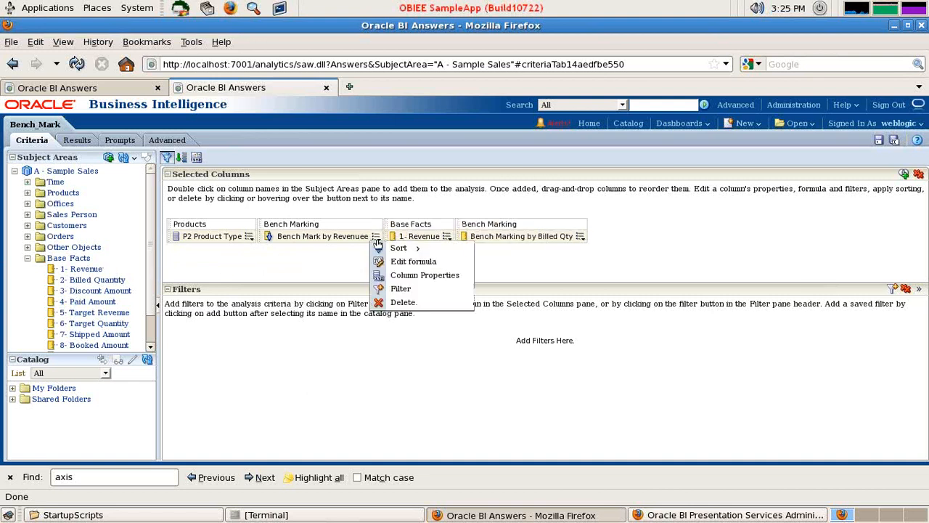
pyautogui.click(428, 263)
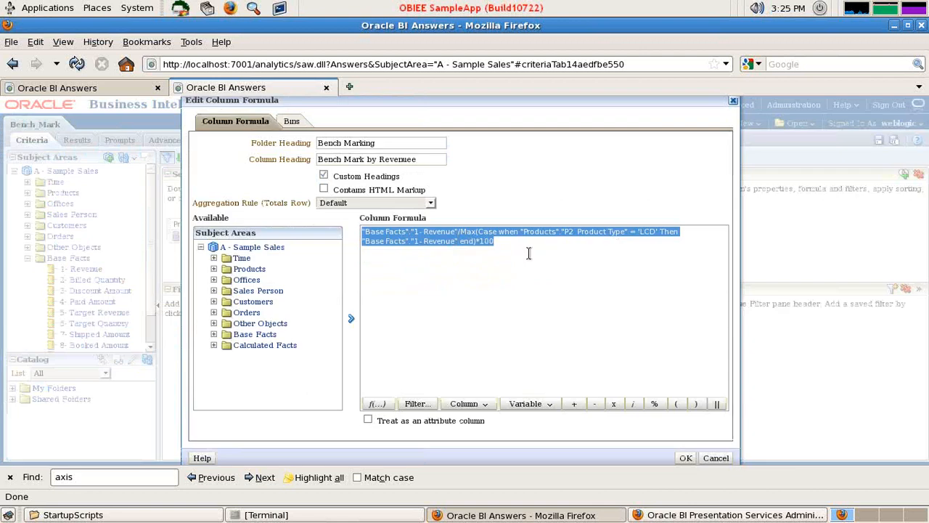
pyautogui.click(716, 458)
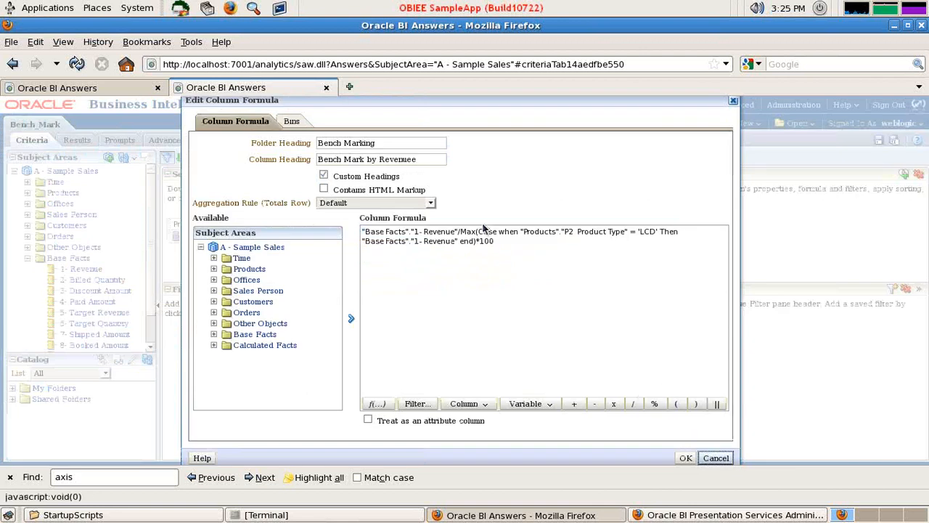
pyautogui.click(716, 457)
# Replace the 1- Revenue column's formula with the copied LCD benchmark expression wrapped in Avg()
pyautogui.click(447, 238)
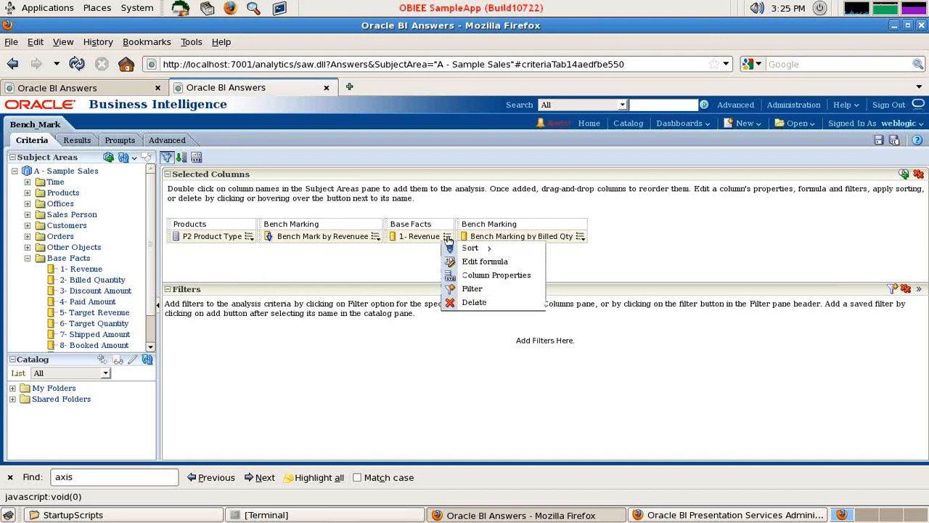
pyautogui.click(466, 261)
pyautogui.click(444, 240)
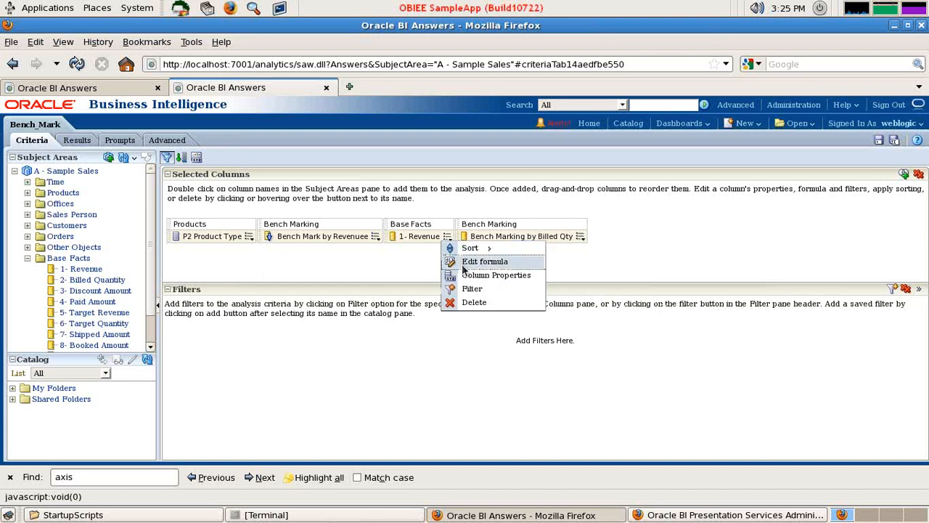
pyautogui.click(468, 260)
pyautogui.hotkey('ctrl', 'v')
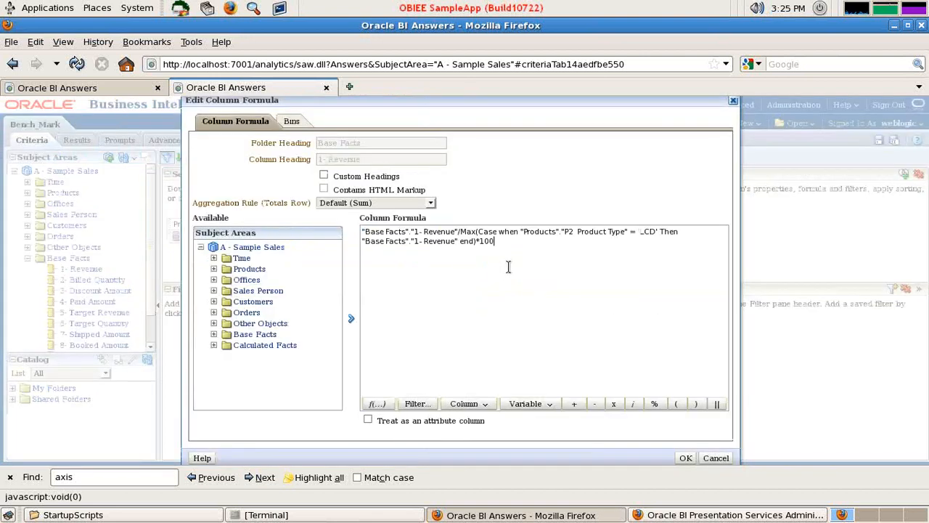
pyautogui.click(362, 231)
pyautogui.write('Avg(')
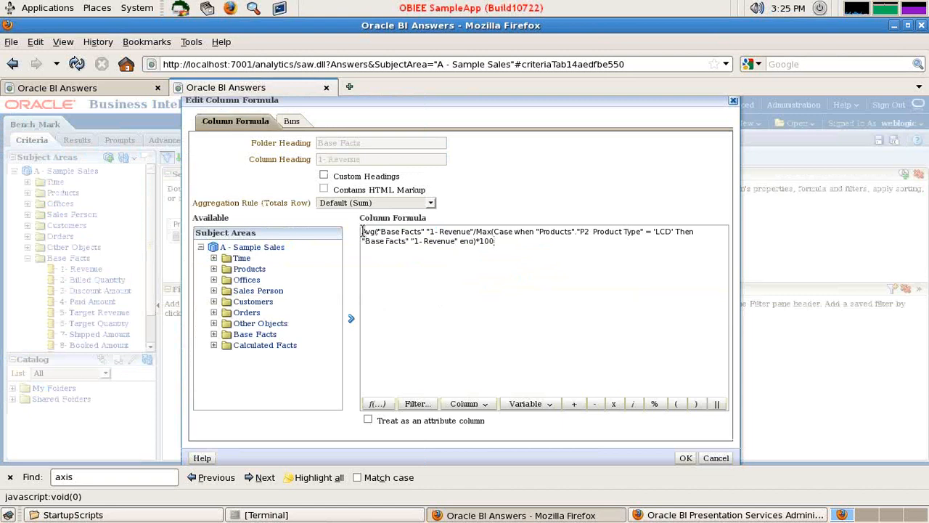
pyautogui.write(')')
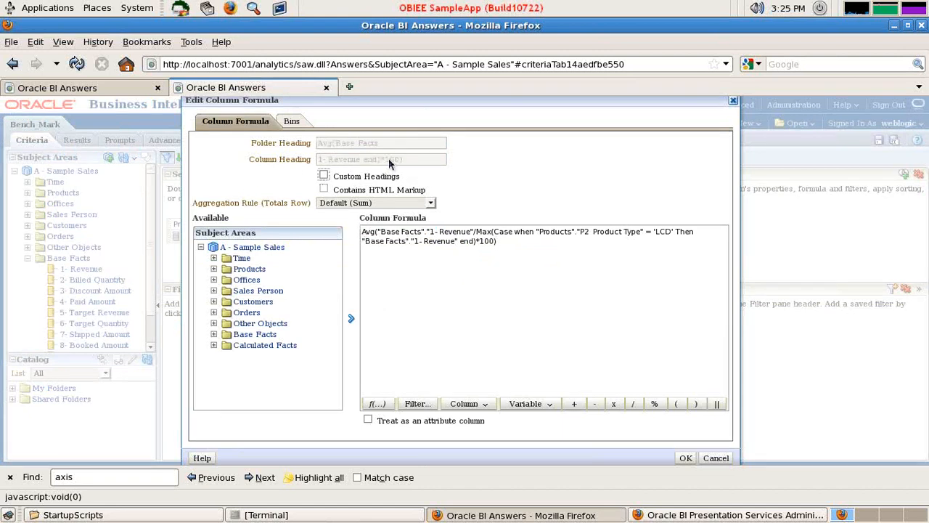
# Enable custom headings for the averaged revenue column and set its column heading to Avg by Revenue
pyautogui.click(324, 175)
pyautogui.moveTo(407, 160); pyautogui.dragTo(270, 159)
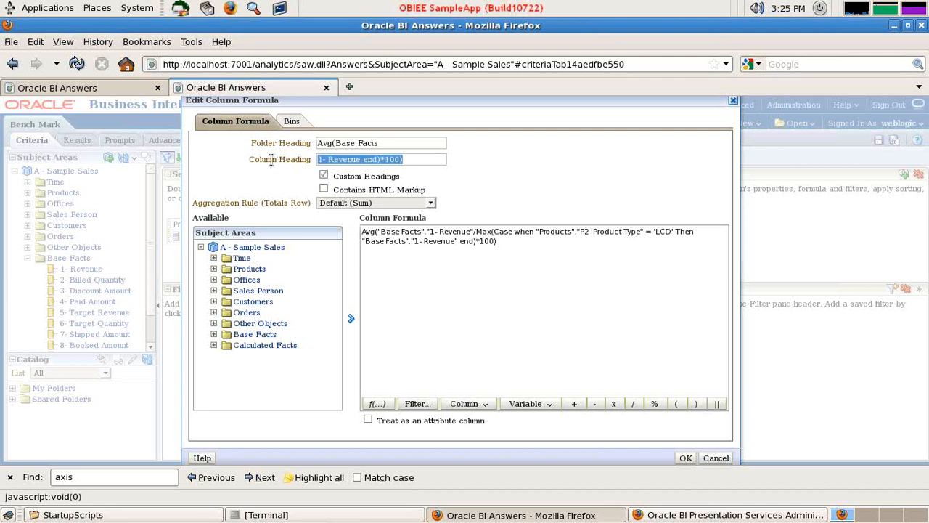
pyautogui.write('Avg')
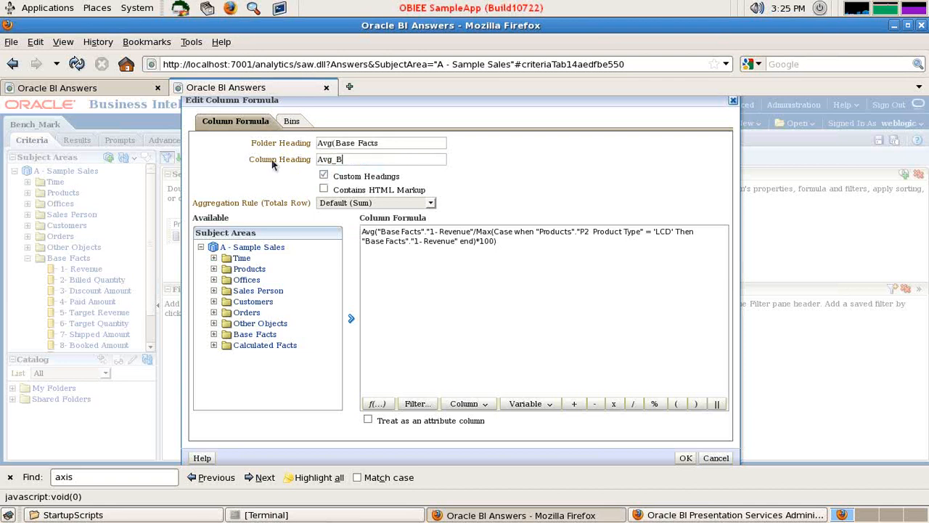
pyautogui.click(685, 457)
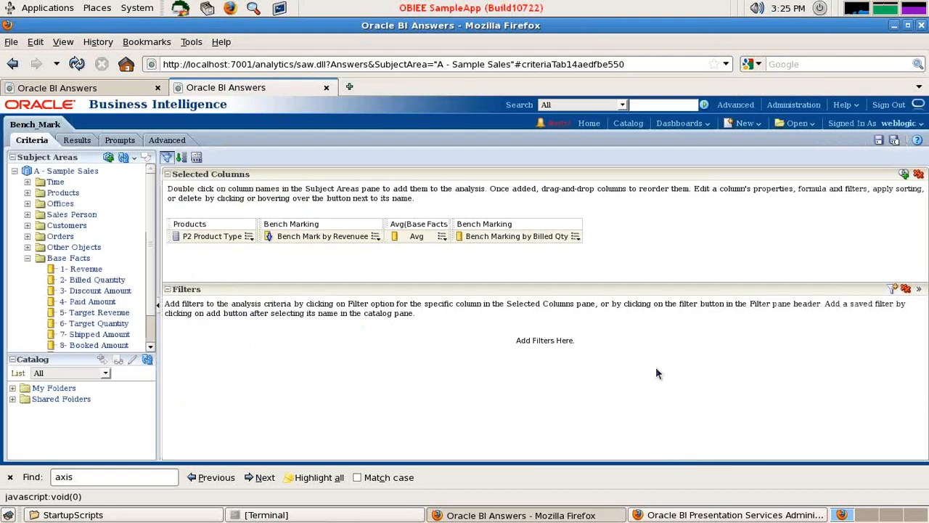
pyautogui.click(442, 237)
pyautogui.click(462, 264)
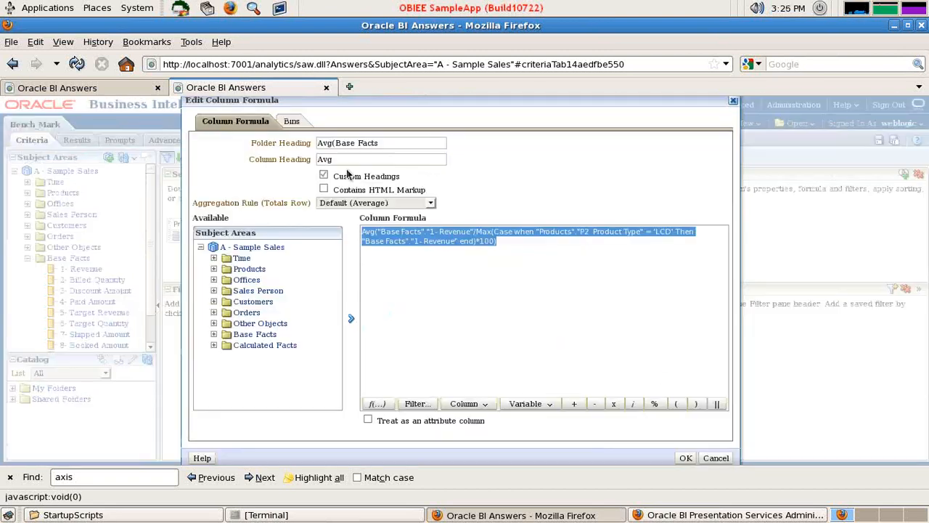
pyautogui.click(354, 161)
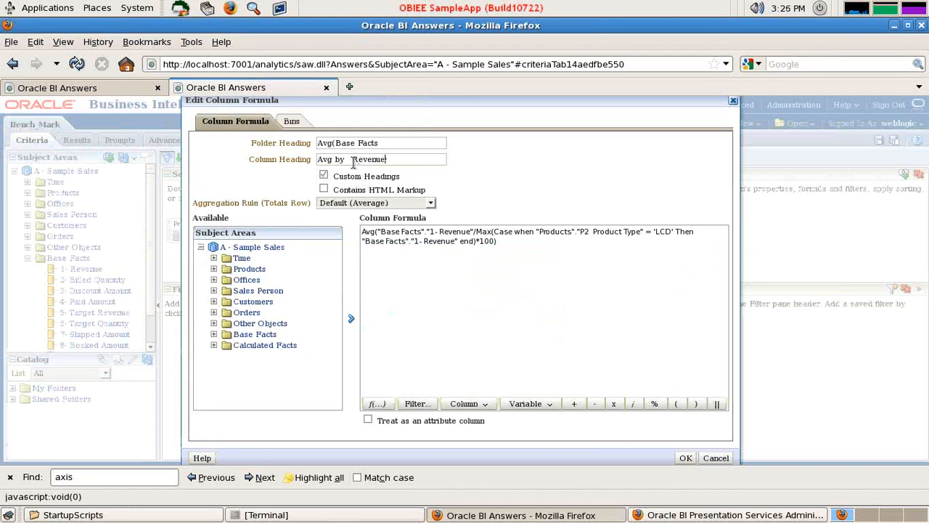
pyautogui.click(682, 458)
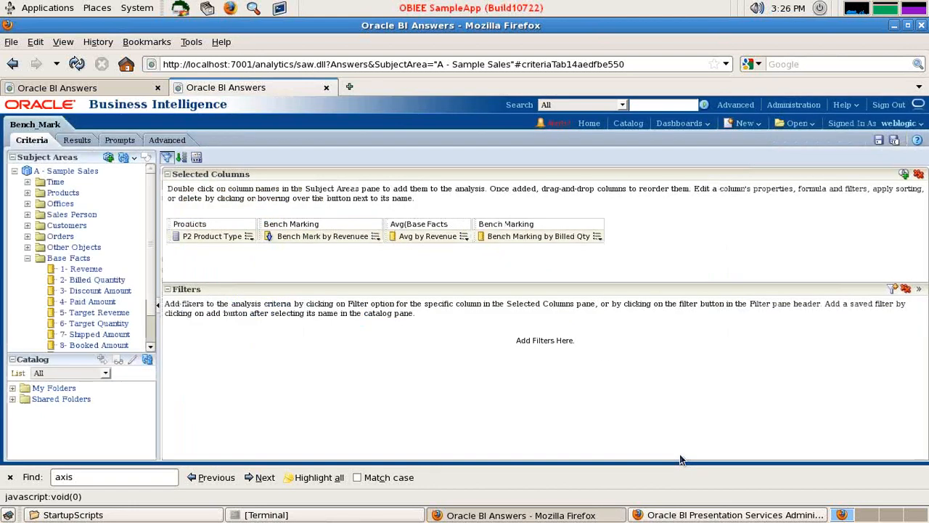
# Copy the Bench Marking by Billed Qty formula without changing it and add the 2- Billed Quantity column after that column
pyautogui.click(597, 236)
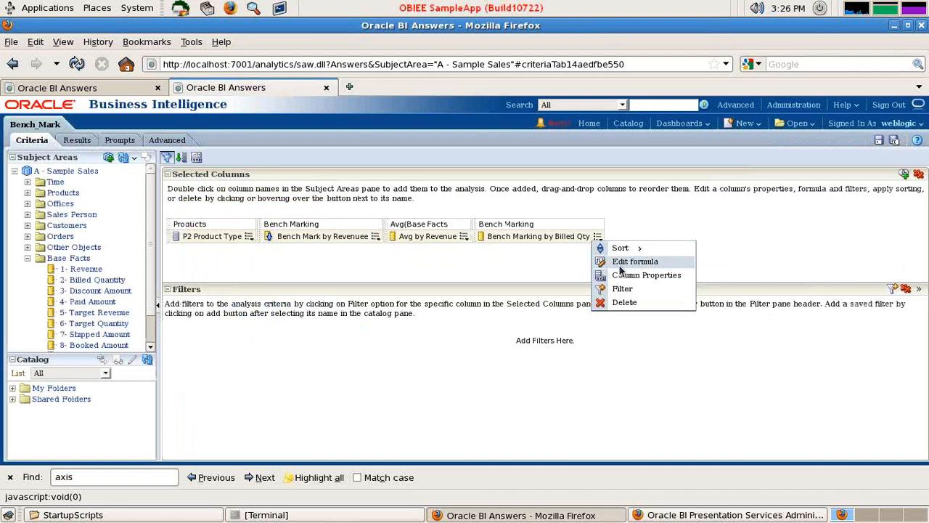
pyautogui.click(626, 263)
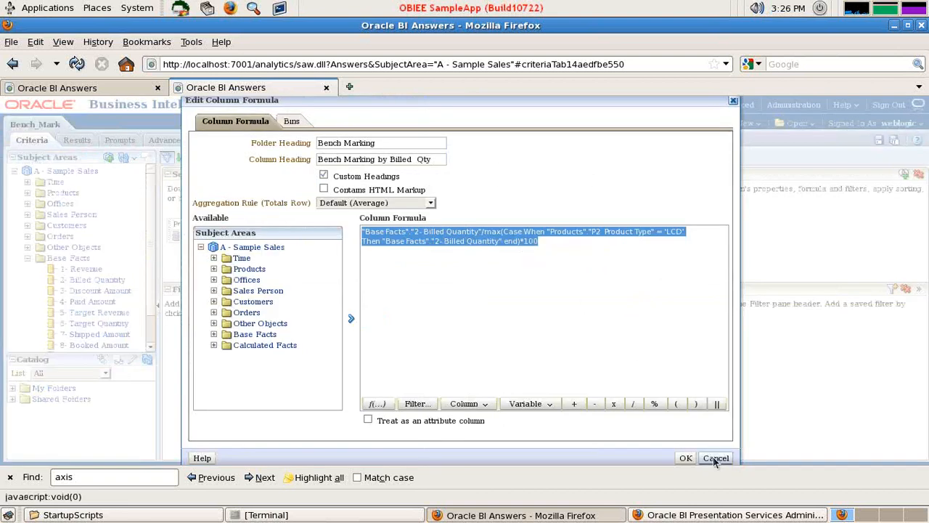
pyautogui.click(716, 458)
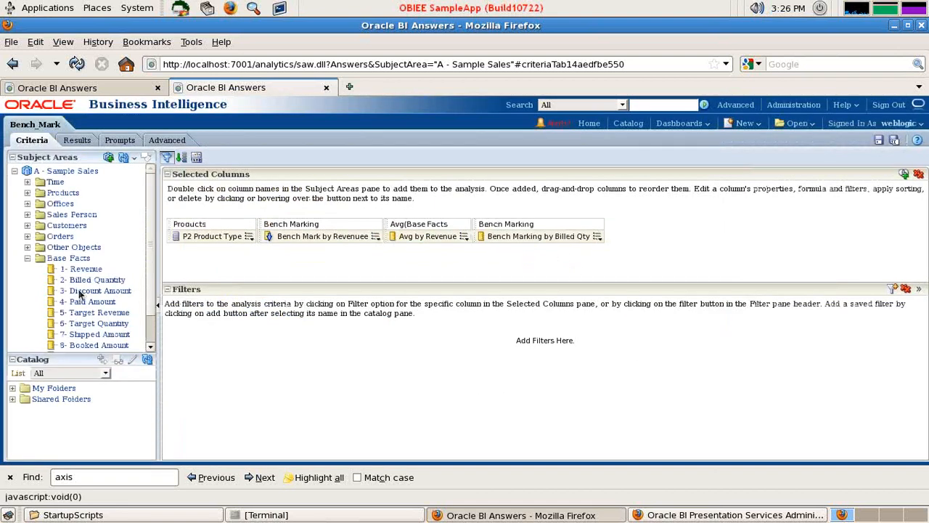
pyautogui.moveTo(81, 280); pyautogui.dragTo(614, 233)
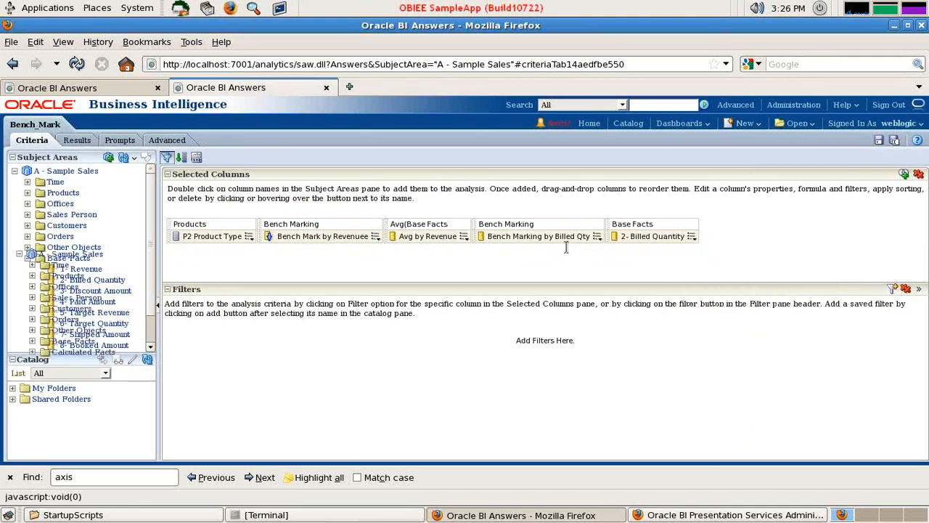
# Replace the 2- Billed Quantity column's formula with the copied LCD benchmark expression wrapped in Avg() and give it the custom heading Avg By Billed Qty
pyautogui.write('"Base Facts"."2- Billed Quantity"/max(Case When "Products"."P2  Product Type" = \'LCD\' Then "Base Facts"."2- Billed Quantity" end)*100')
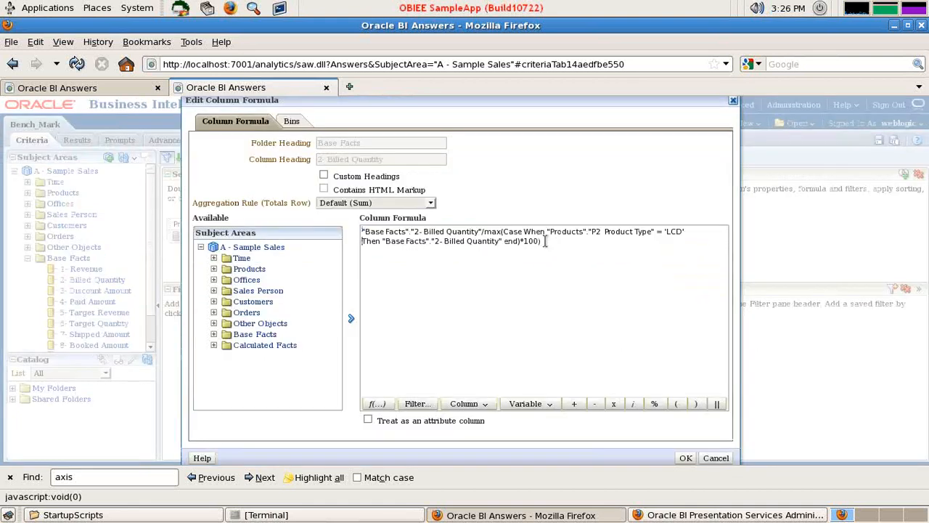
pyautogui.write('(')
pyautogui.write('Avg')
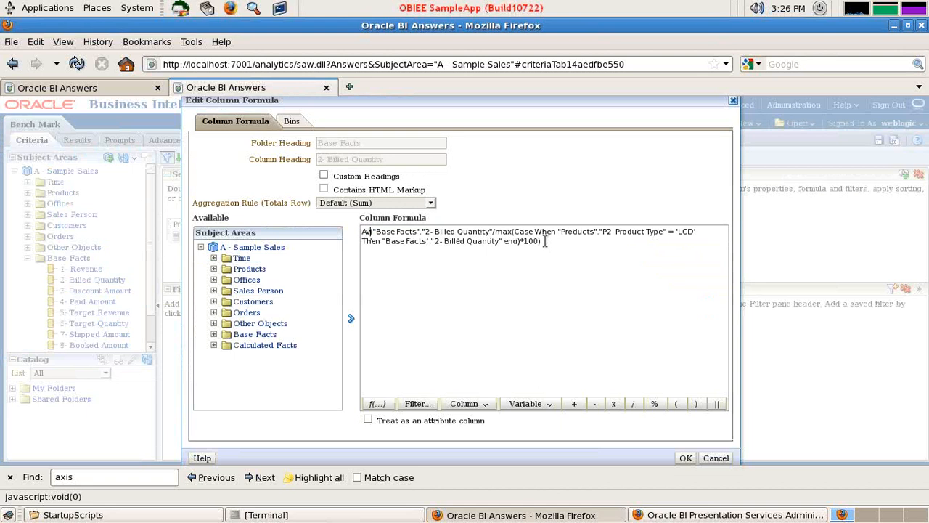
pyautogui.click(323, 176)
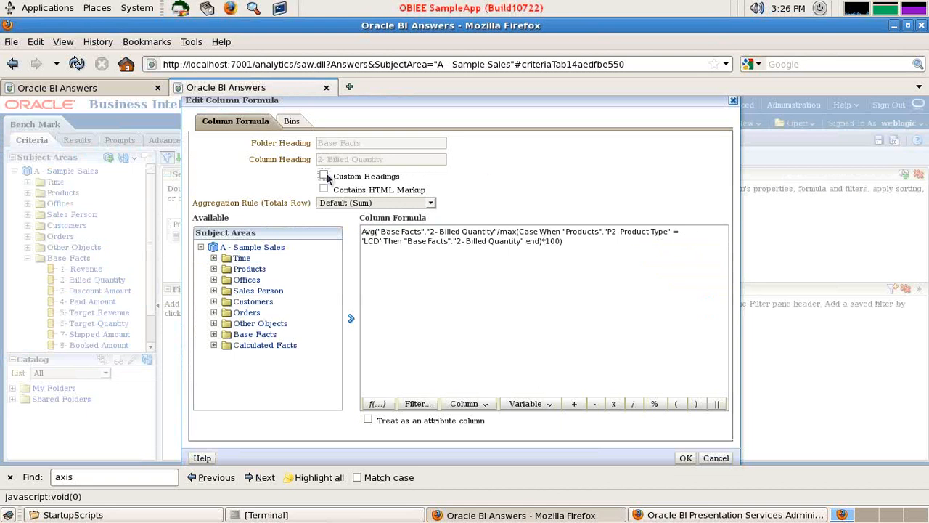
pyautogui.moveTo(385, 159); pyautogui.dragTo(275, 161)
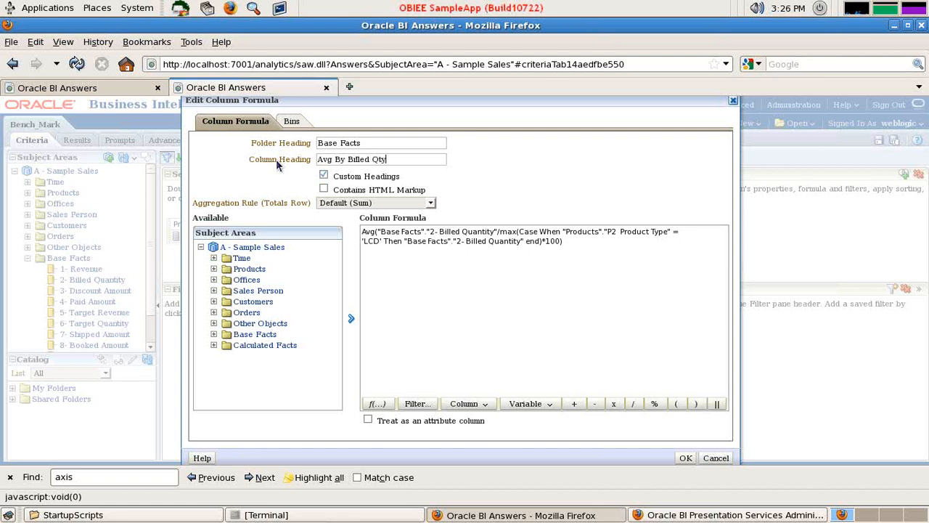
pyautogui.click(685, 457)
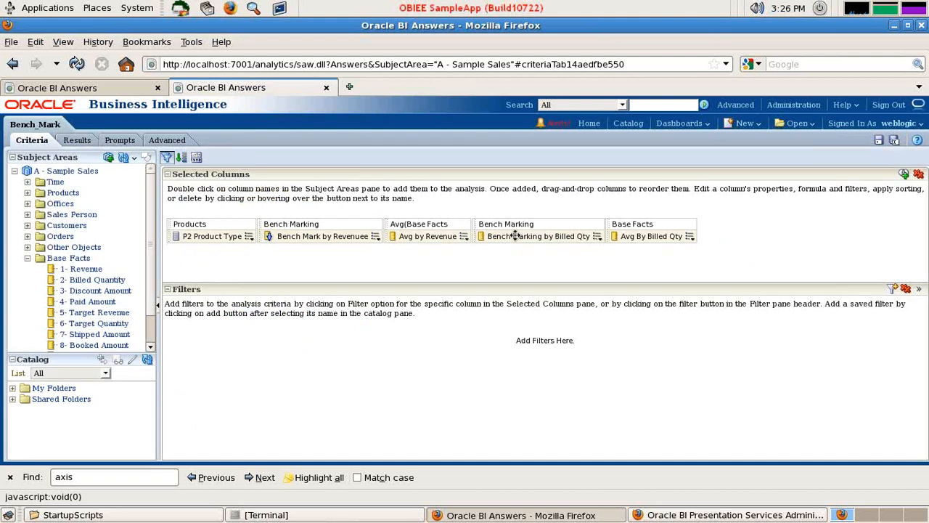
# Edit the Bench Mark by Revenuee graph from the results and open the scale markers of its horizontal axis
pyautogui.click(77, 140)
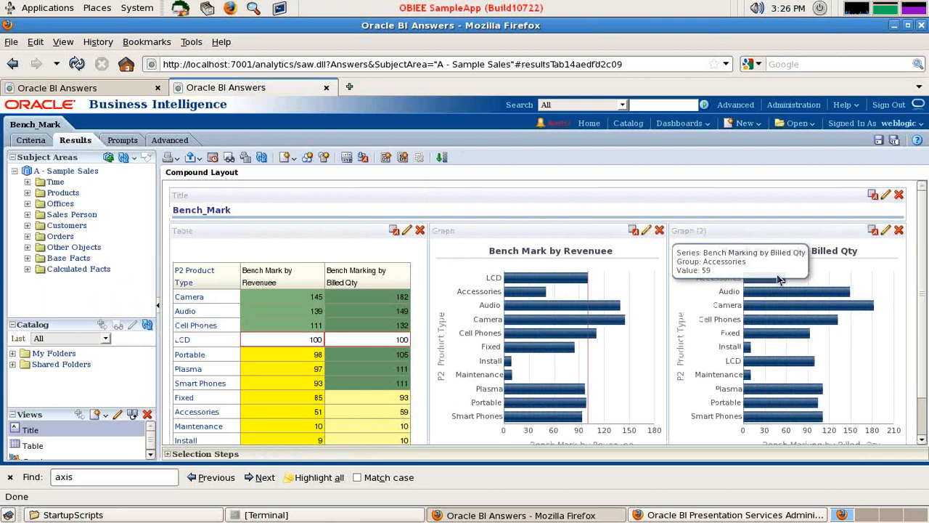
pyautogui.click(646, 231)
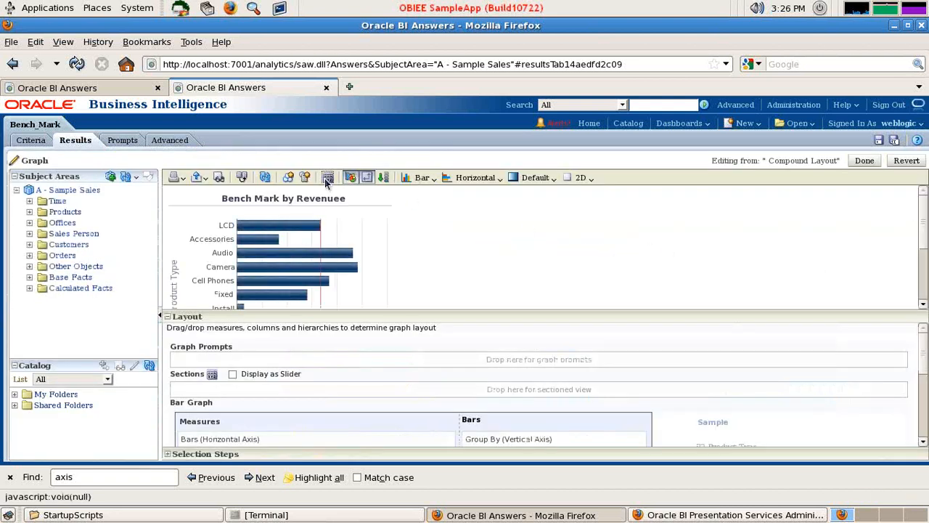
pyautogui.click(327, 177)
pyautogui.click(437, 198)
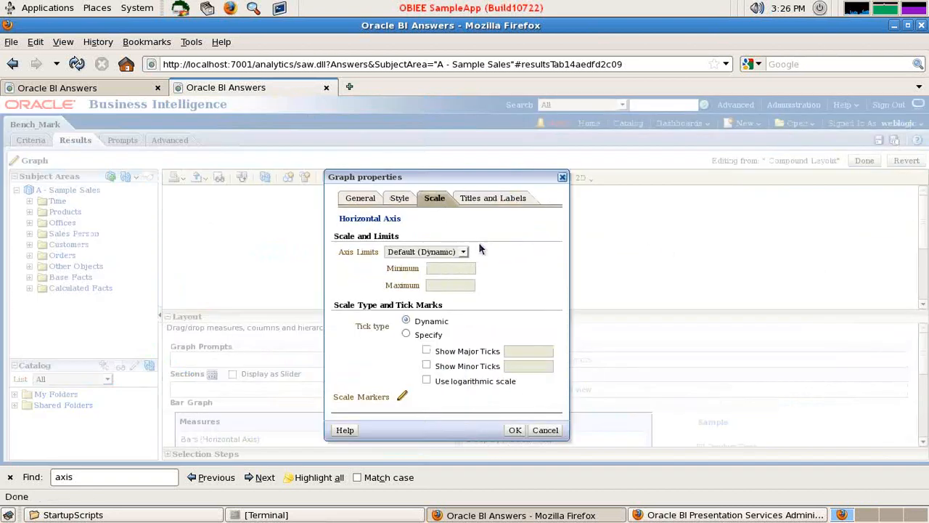
pyautogui.click(403, 399)
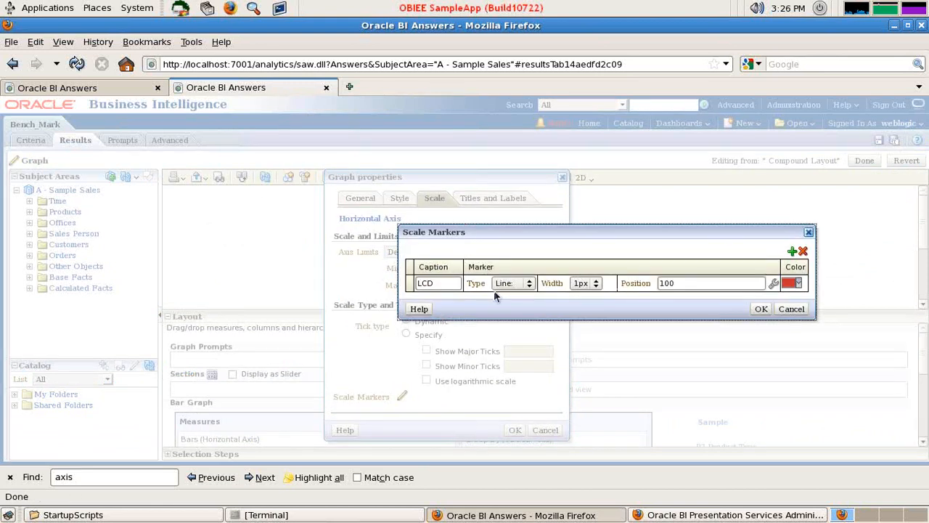
# Try to add a 1px line scale marker captioned Avg whose position comes from a column name
pyautogui.click(792, 250)
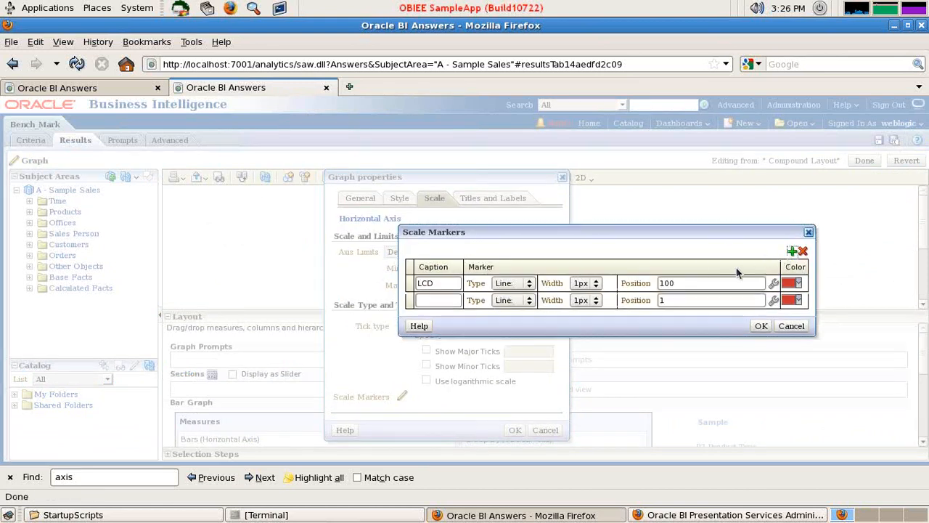
pyautogui.click(433, 300)
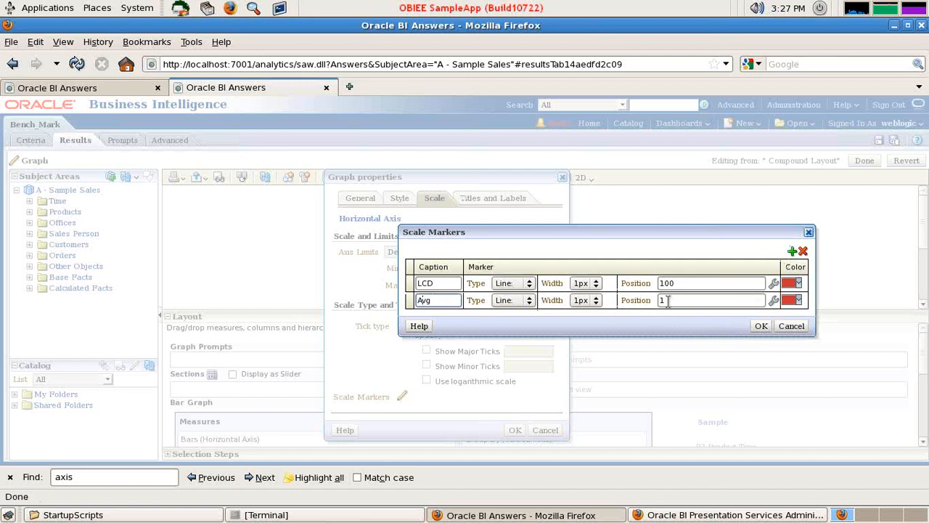
pyautogui.click(775, 302)
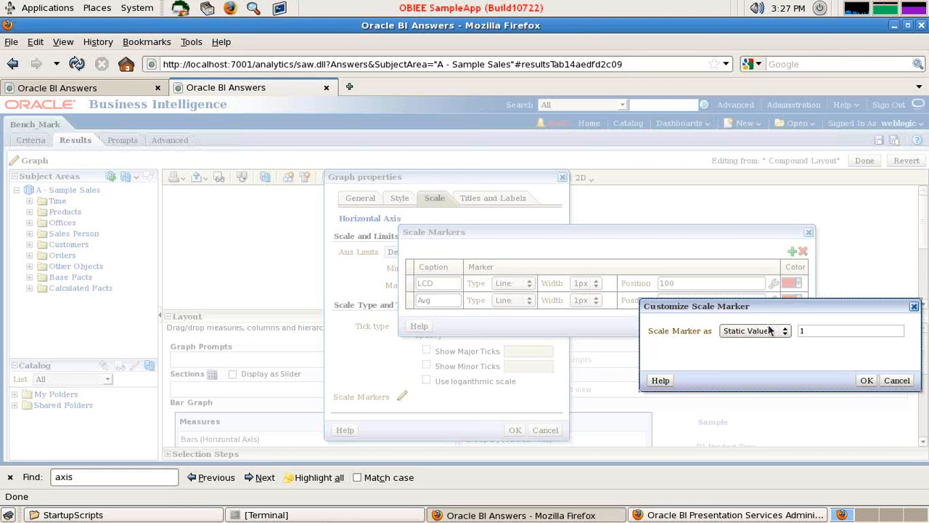
pyautogui.click(771, 331)
pyautogui.click(748, 363)
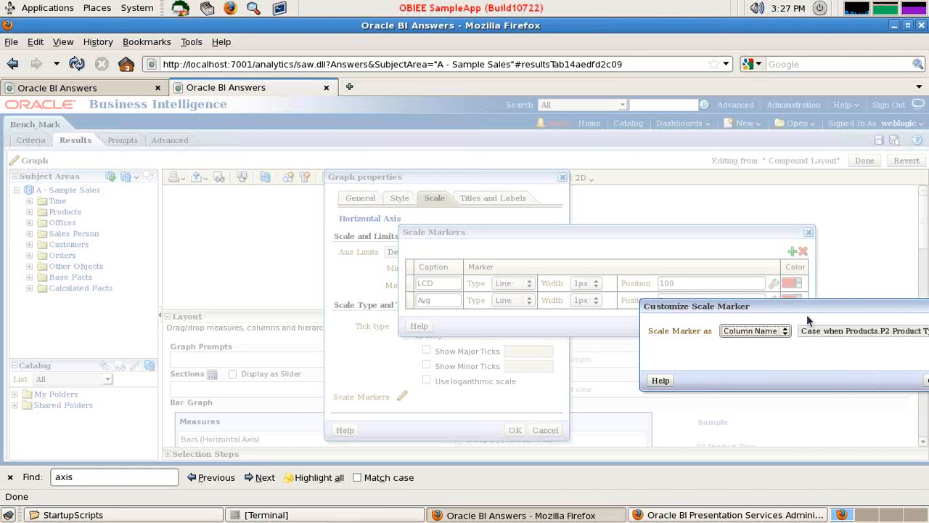
pyautogui.click(740, 296)
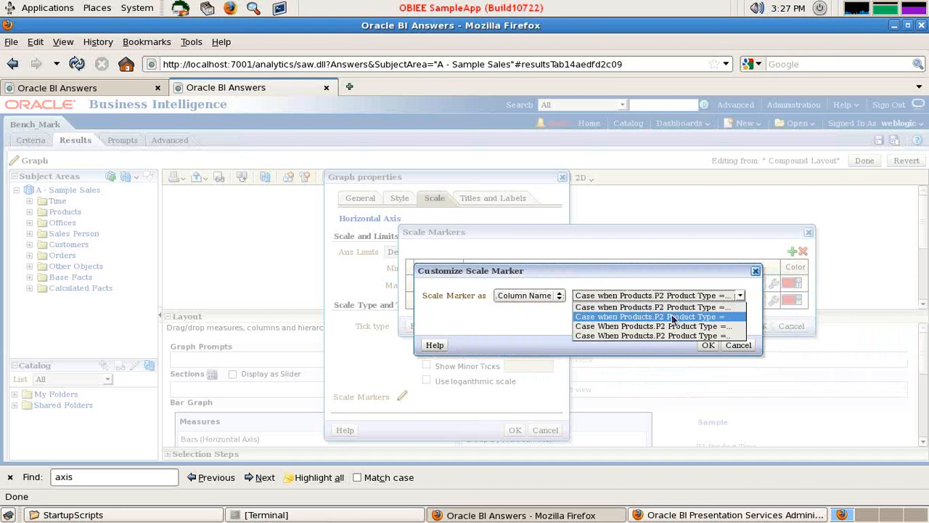
pyautogui.click(657, 269)
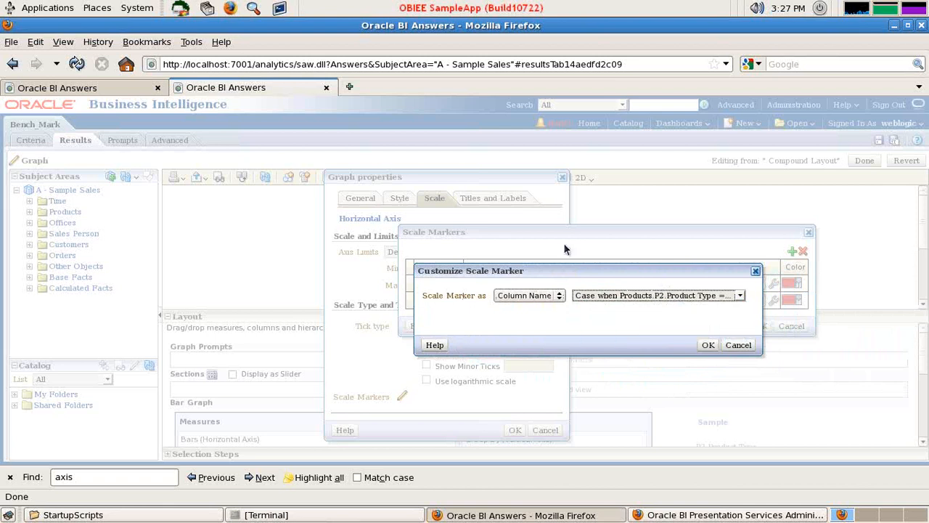
pyautogui.click(548, 296)
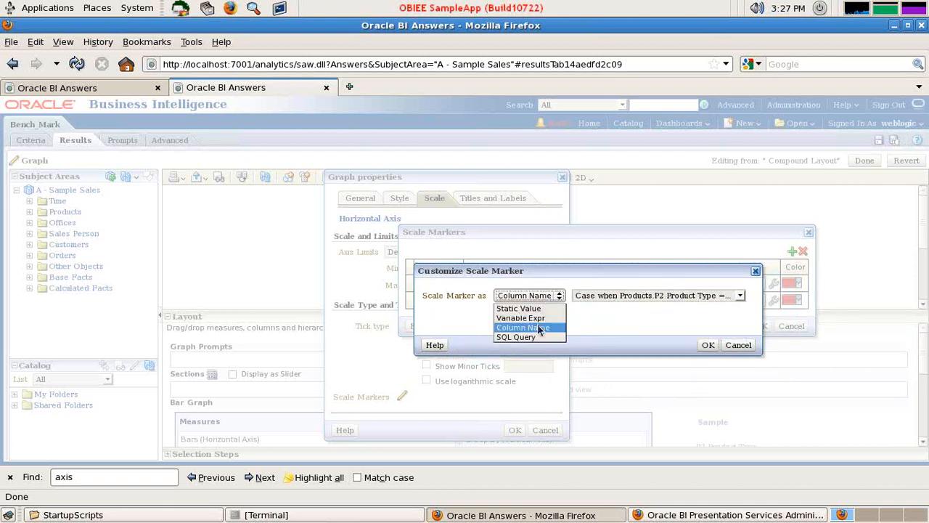
pyautogui.click(539, 328)
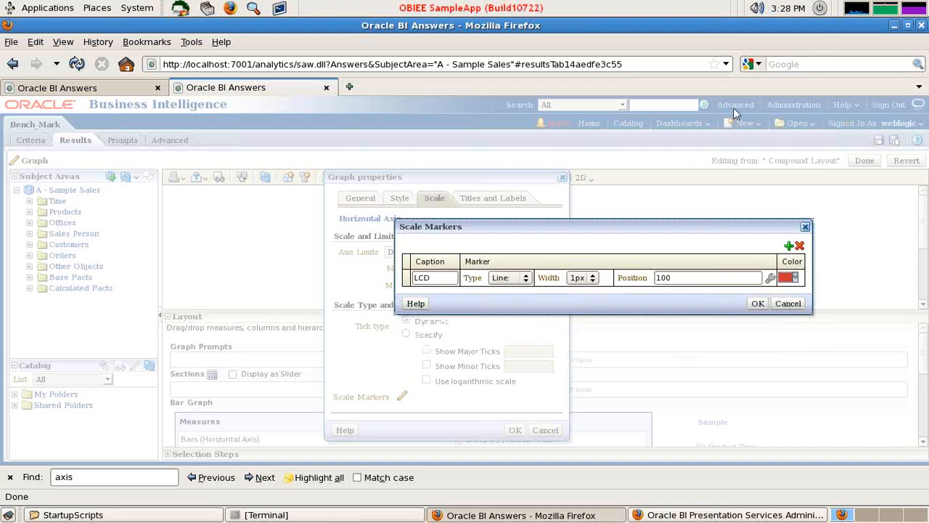
# Add a second 1px line scale marker captioned Avg below the LCD marker and remove the surplus marker row
pyautogui.click(788, 248)
pyautogui.click(789, 247)
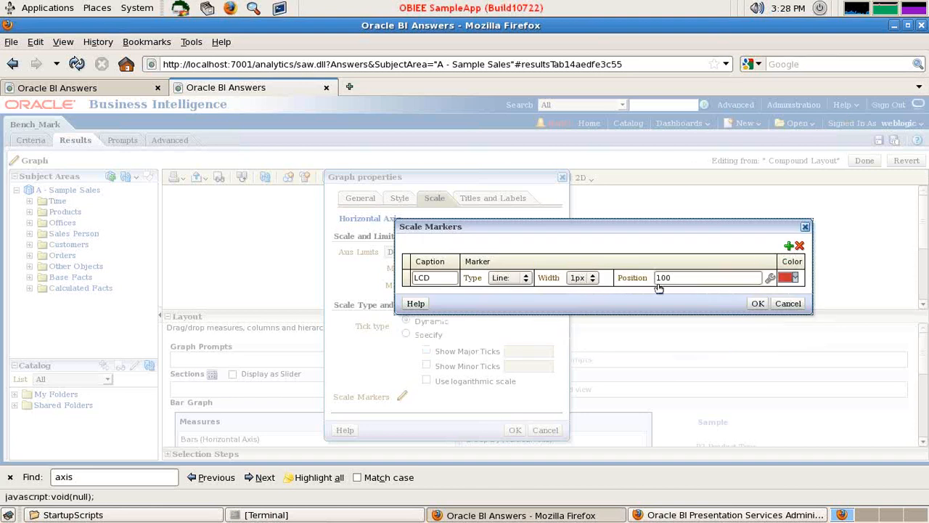
pyautogui.click(437, 294)
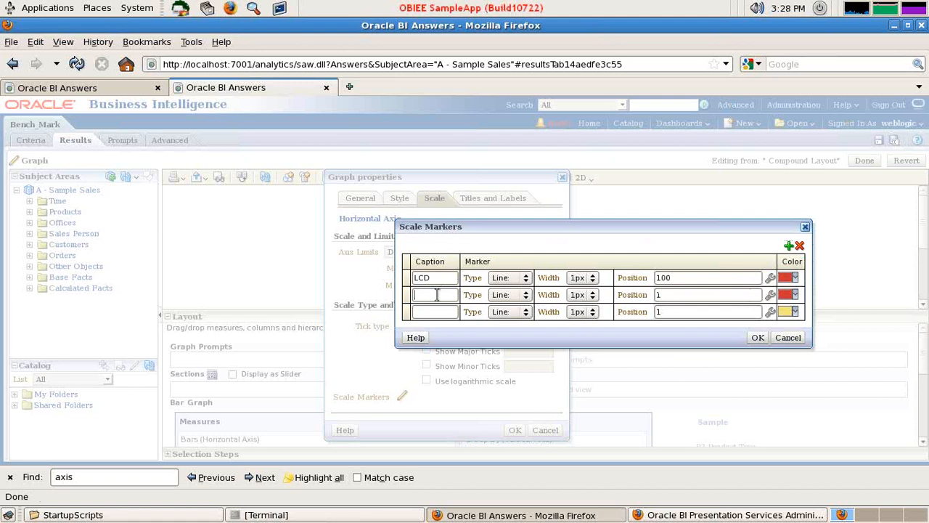
pyautogui.click(796, 247)
pyautogui.click(448, 298)
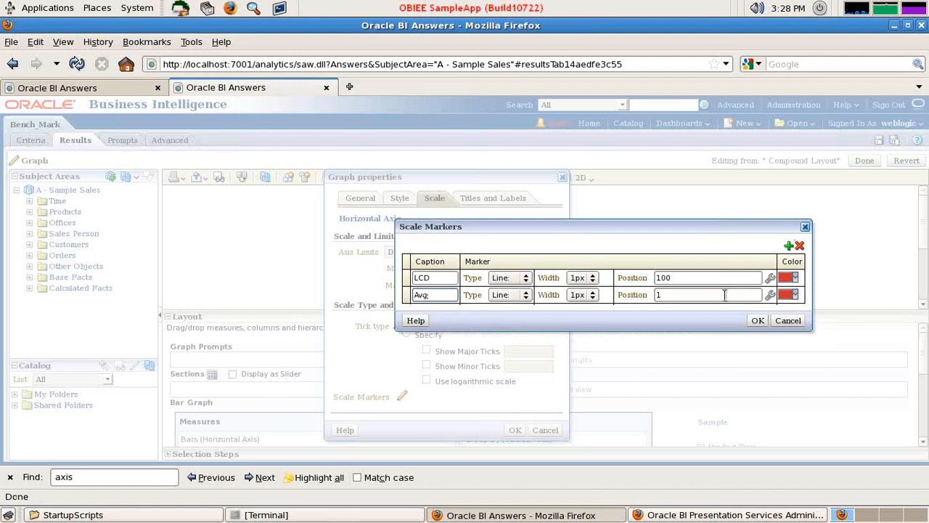
# Define the Avg scale marker's position by column name, using the second listed column, the average by revenue
pyautogui.click(771, 295)
pyautogui.click(764, 324)
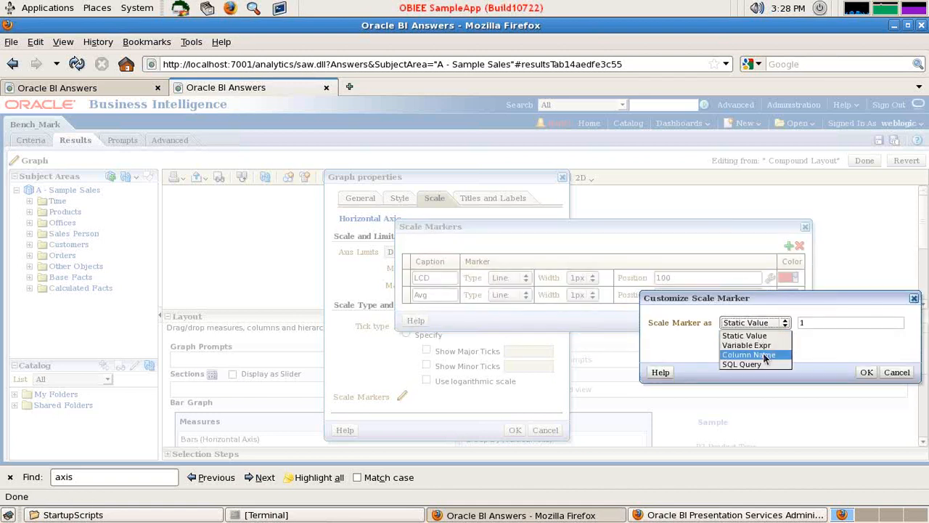
pyautogui.click(763, 350)
pyautogui.moveTo(785, 303); pyautogui.dragTo(599, 265)
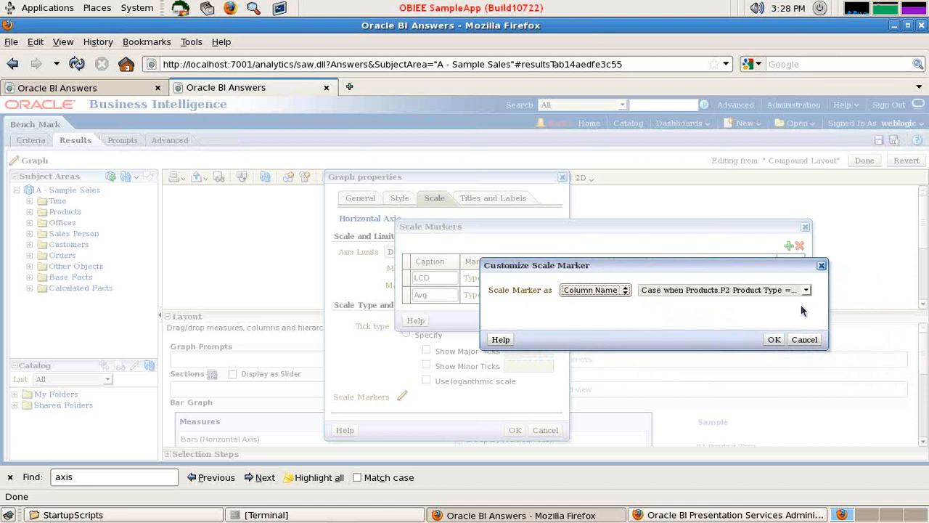
pyautogui.click(806, 289)
pyautogui.click(741, 313)
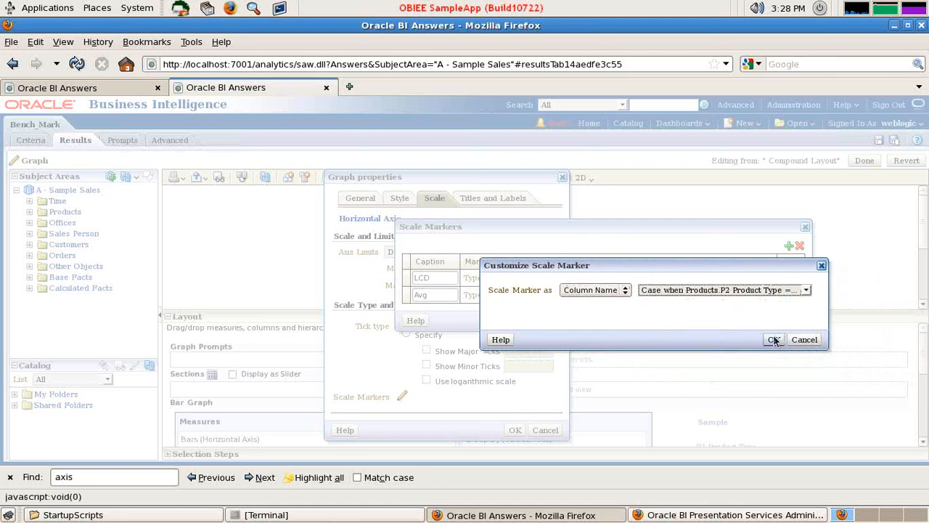
pyautogui.click(774, 340)
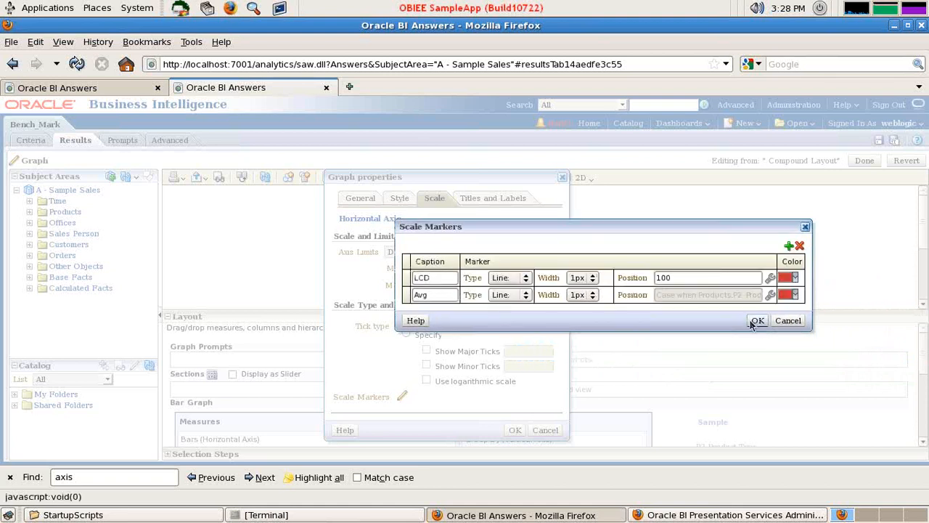
# Color the Avg scale marker cyan (#00FFFF), apply the graph properties and finish editing the revenue graph
pyautogui.click(795, 296)
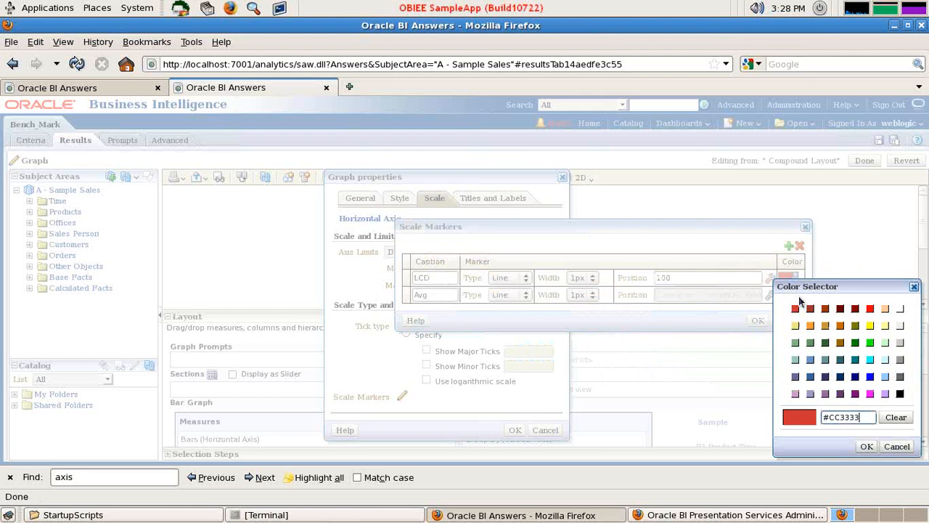
pyautogui.click(855, 361)
pyautogui.click(870, 360)
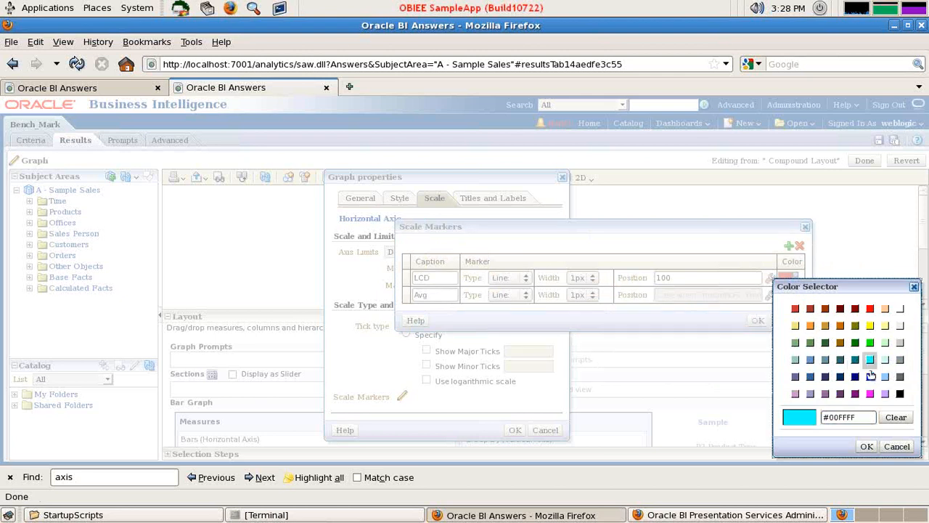
pyautogui.click(867, 446)
pyautogui.click(757, 319)
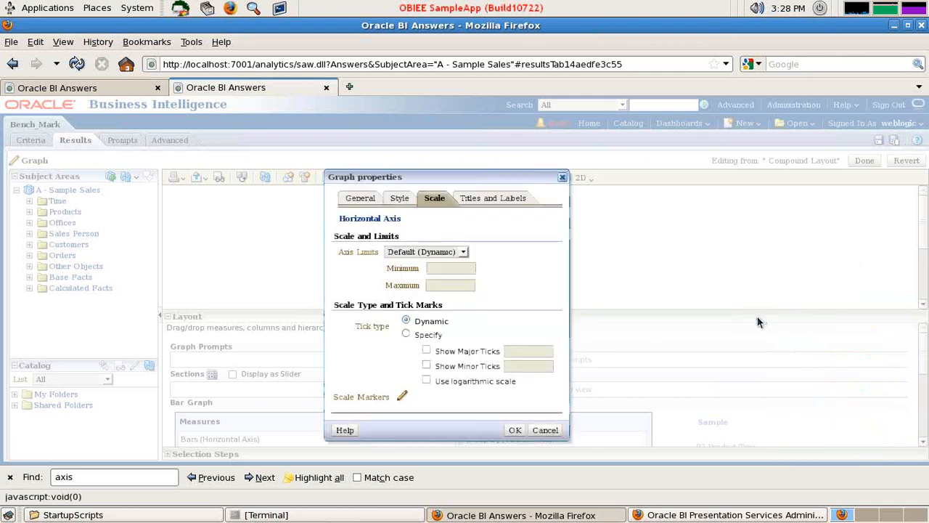
pyautogui.click(515, 430)
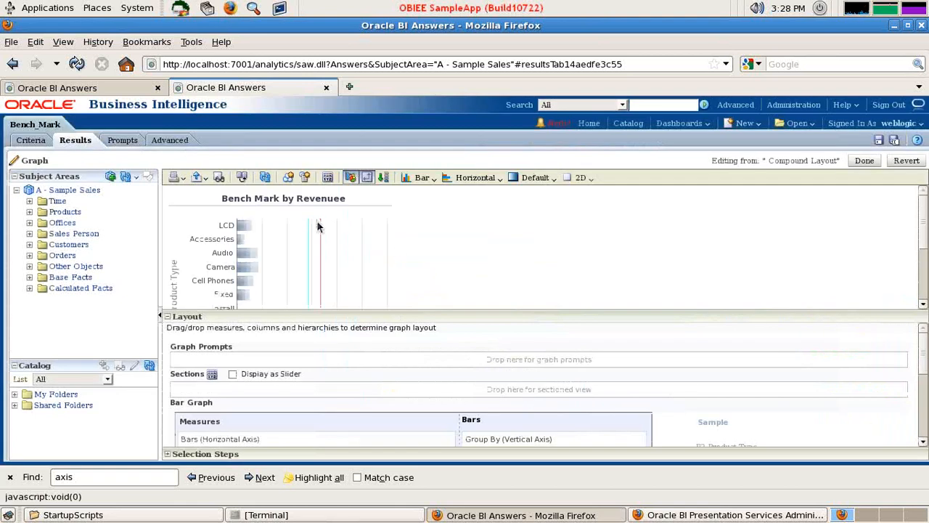
pyautogui.moveTo(311, 232)
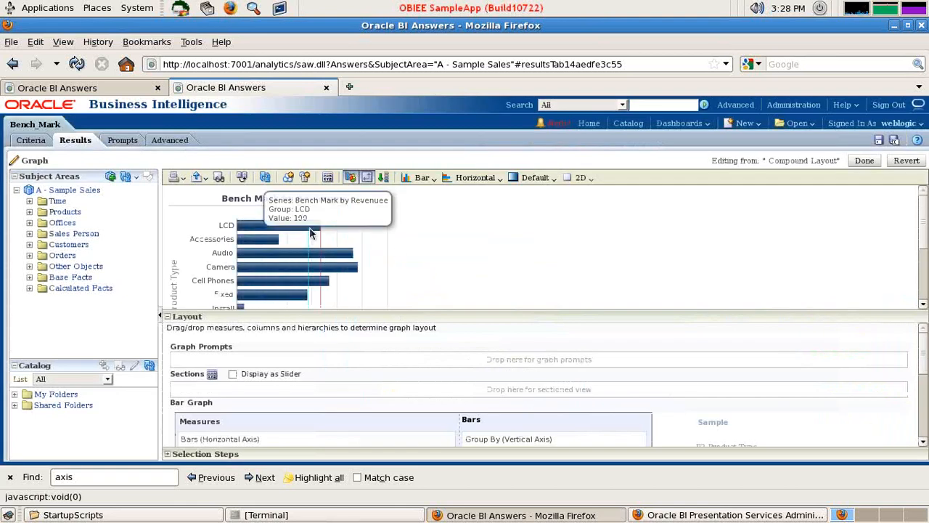
pyautogui.click(866, 161)
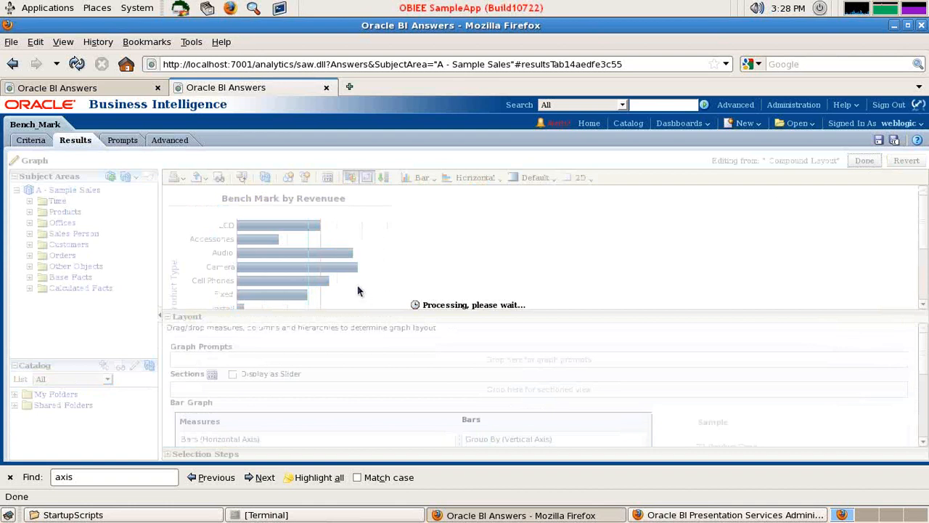